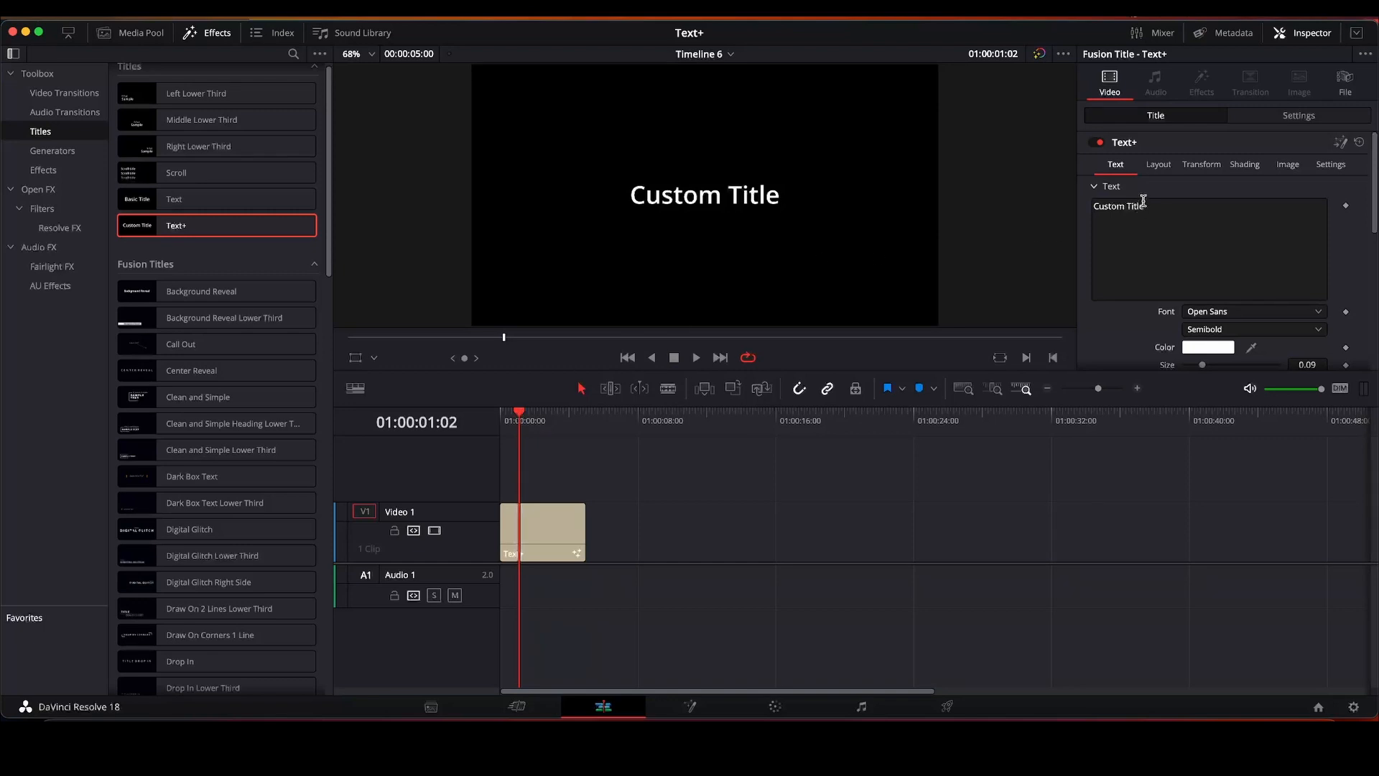
# Try rotating the whole title in its layout settings to about 7.8 on X and 15.7 on Y
pyautogui.click(1158, 166)
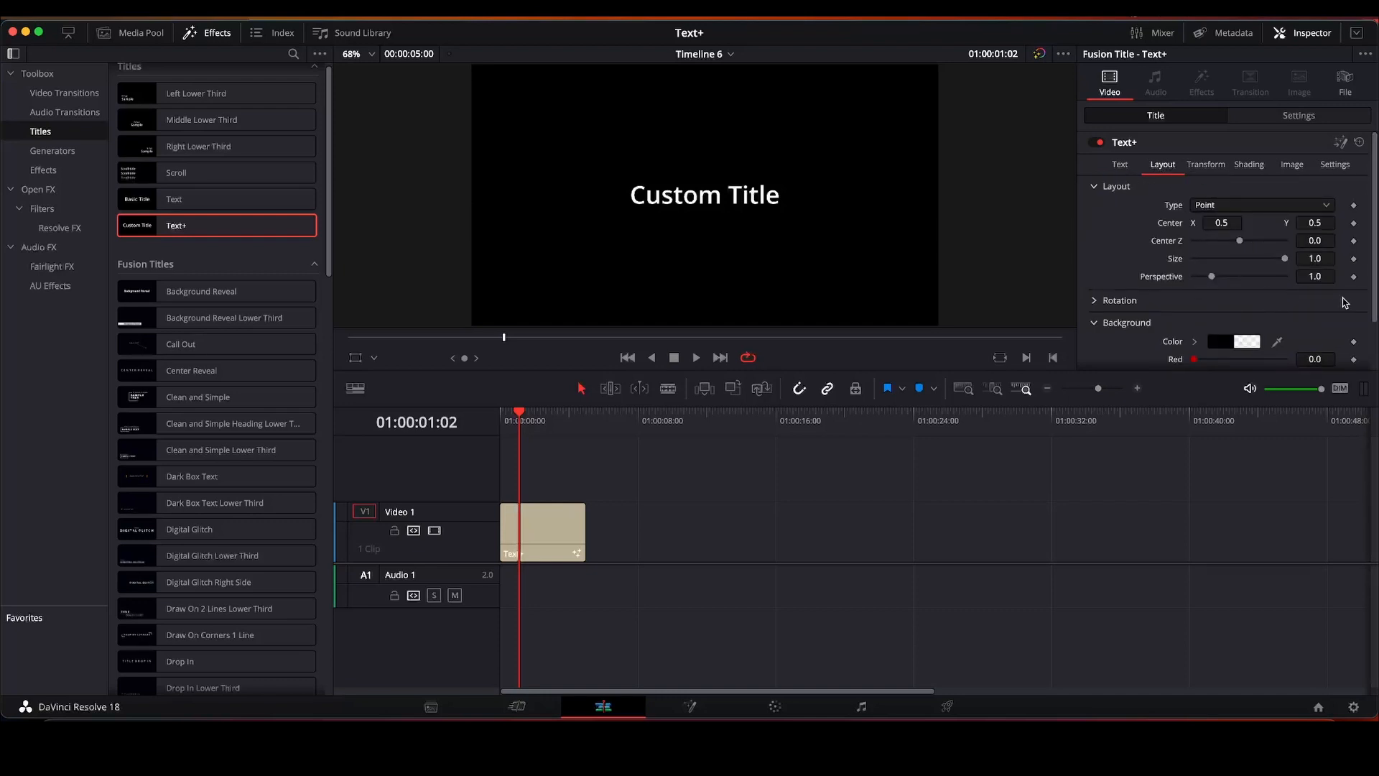
pyautogui.click(1095, 301)
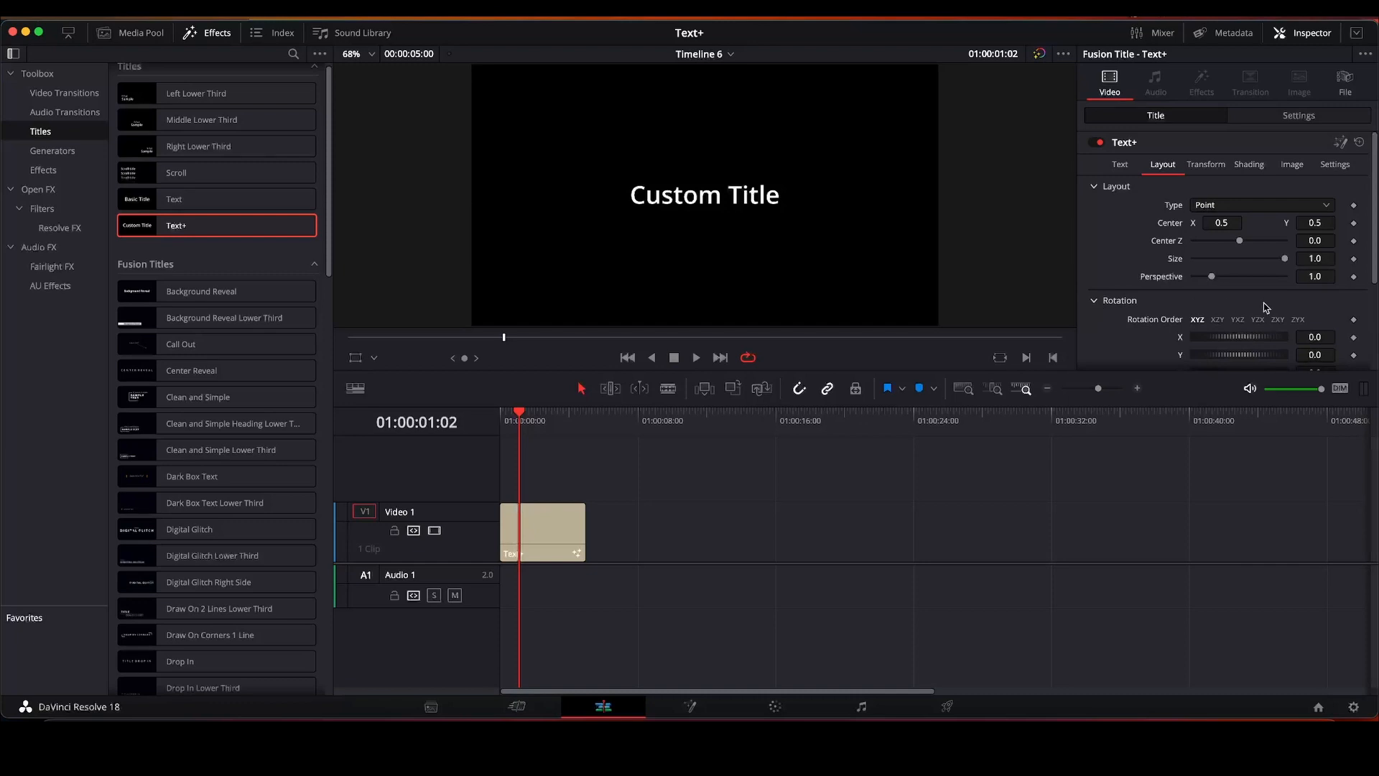
pyautogui.moveTo(1373, 278); pyautogui.dragTo(1367, 327)
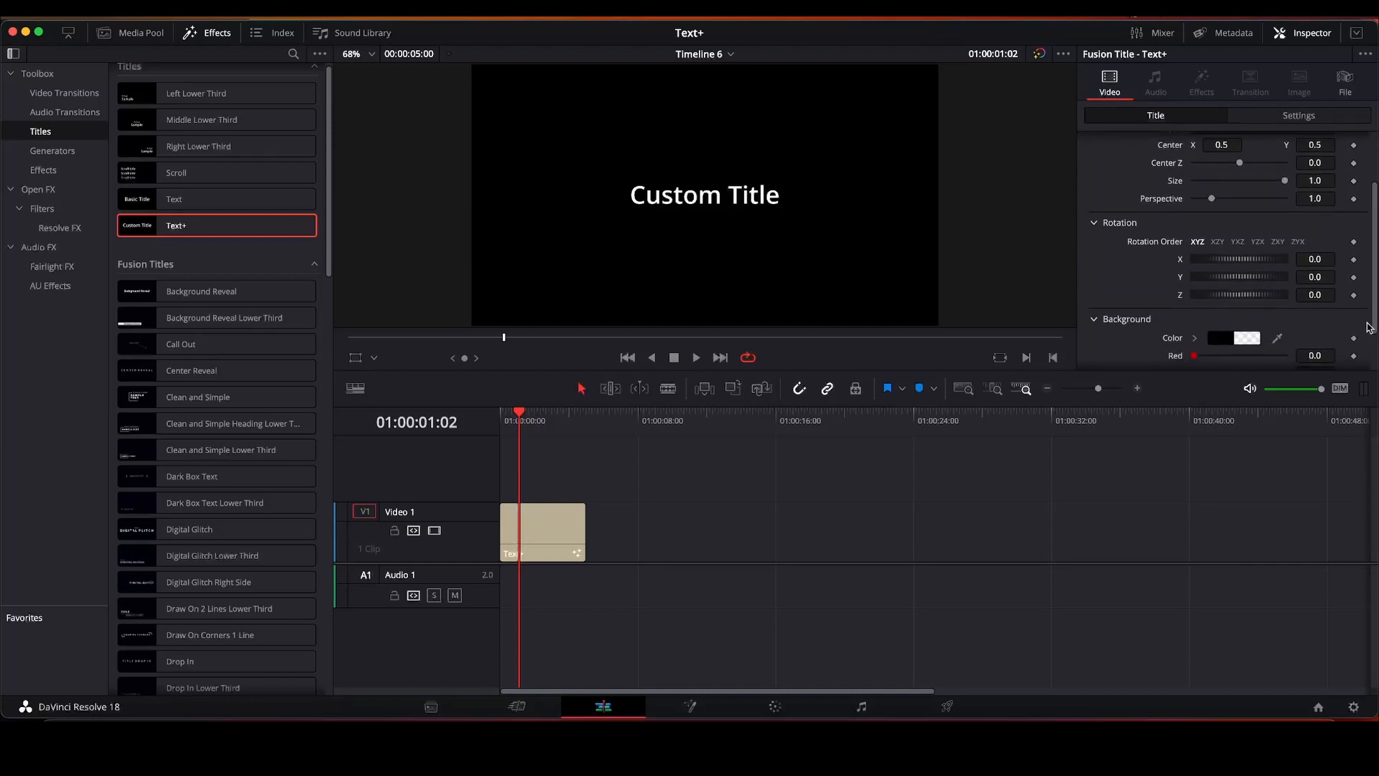
pyautogui.moveTo(1206, 300)
pyautogui.mouseDown()
pyautogui.moveTo(1276, 300)
pyautogui.moveTo(1205, 304)
pyautogui.mouseUp()
pyautogui.moveTo(1206, 270)
pyautogui.mouseDown()
pyautogui.moveTo(1224, 270)
pyautogui.moveTo(1207, 270)
pyautogui.moveTo(1213, 288)
pyautogui.mouseUp()
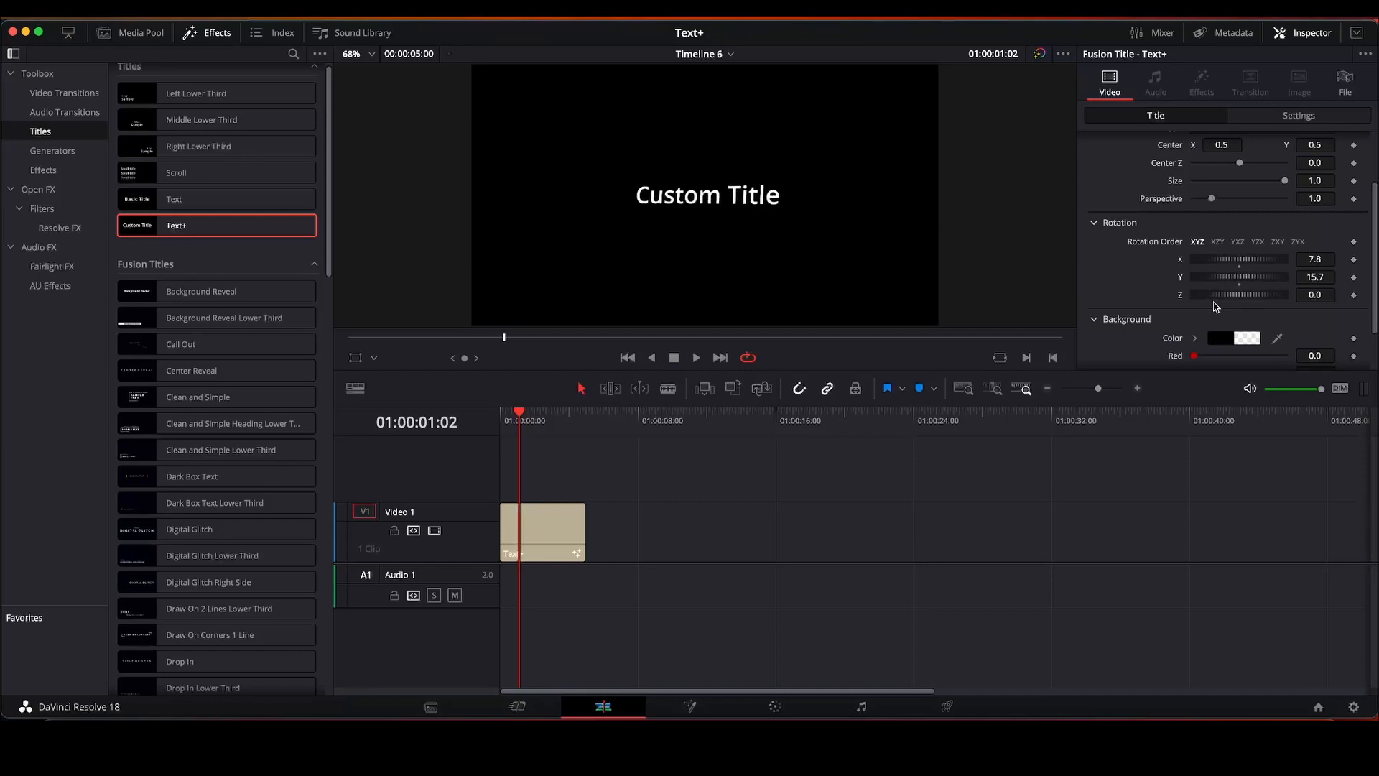
# Set the title's layout type to Circle
pyautogui.moveTo(1373, 215); pyautogui.dragTo(1375, 166)
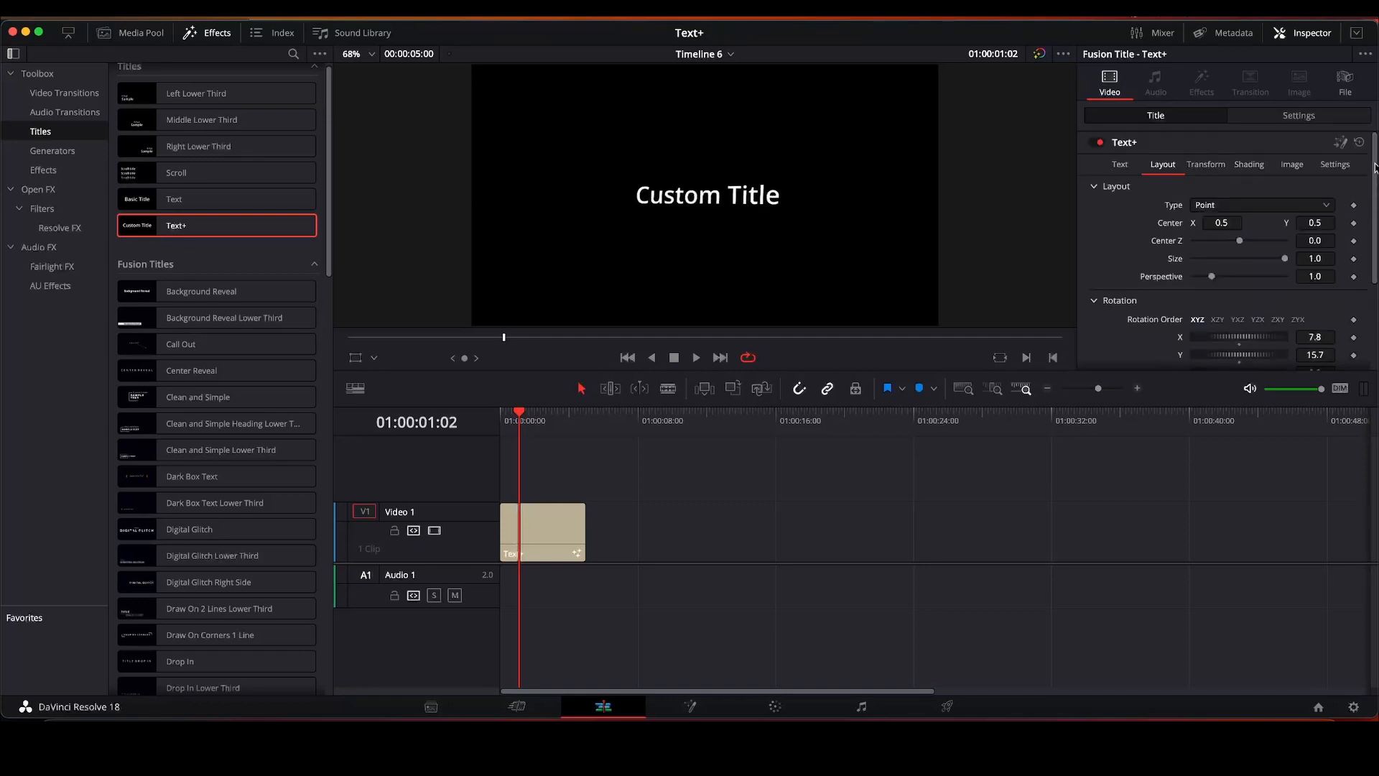
pyautogui.click(1215, 206)
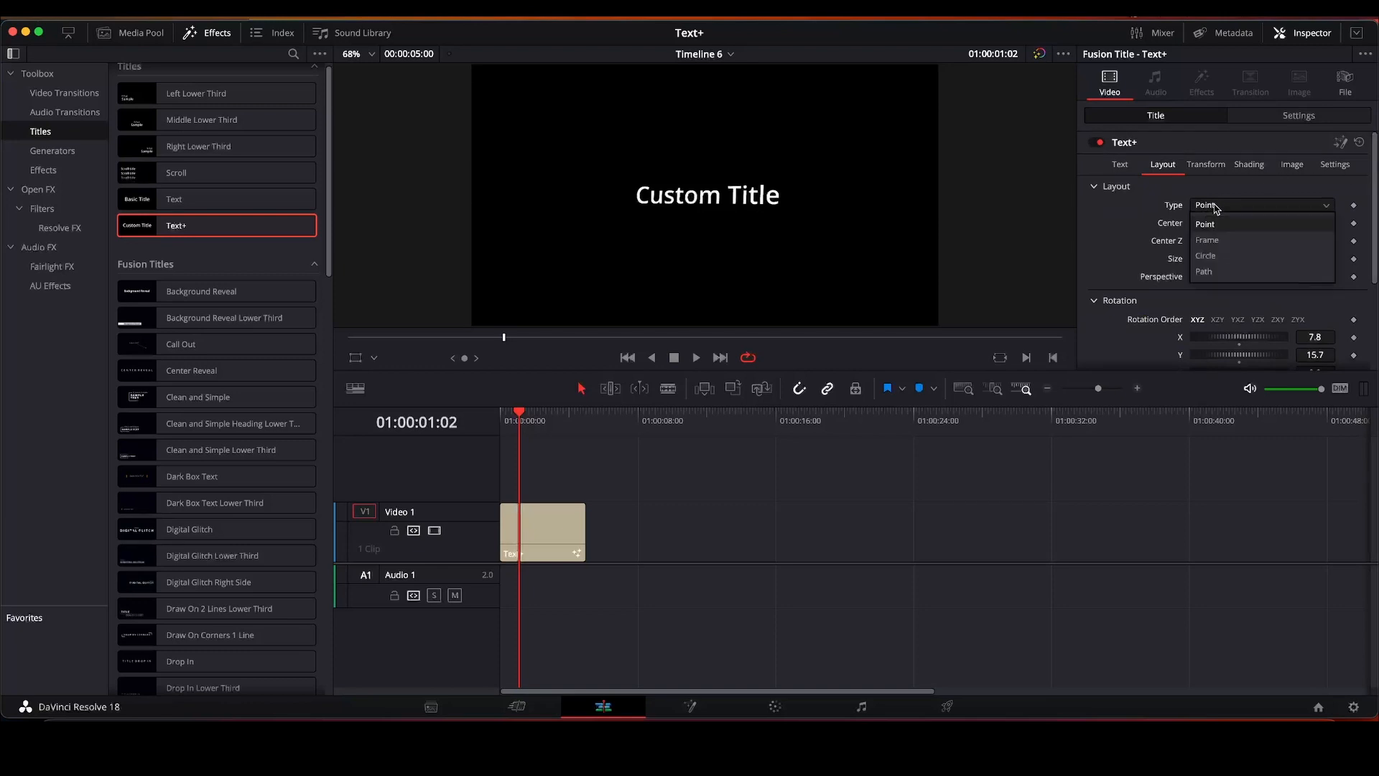
pyautogui.click(1209, 257)
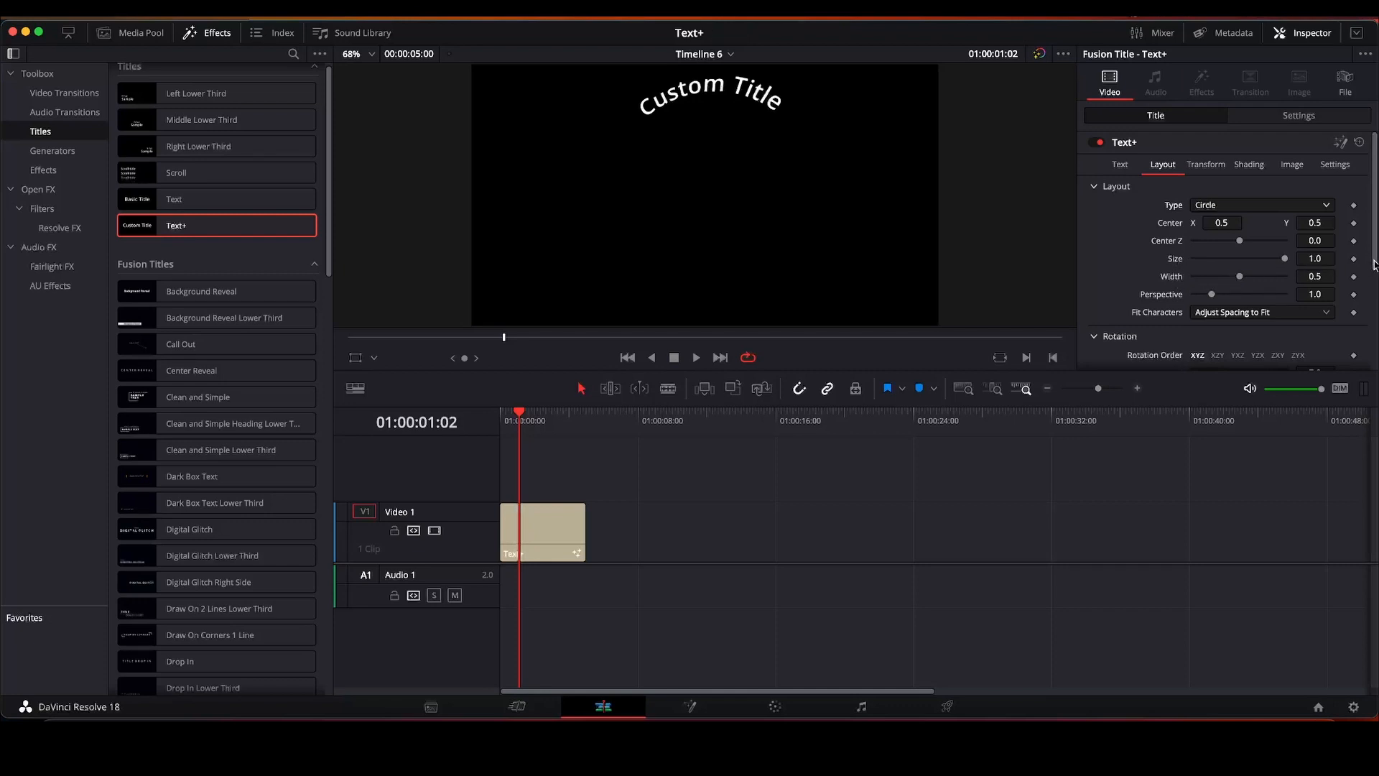
# Reset the layout rotation to 0 and keyframe the Z rotation at 0.0 on the clip's first frame
pyautogui.moveTo(1373, 264); pyautogui.dragTo(1373, 318)
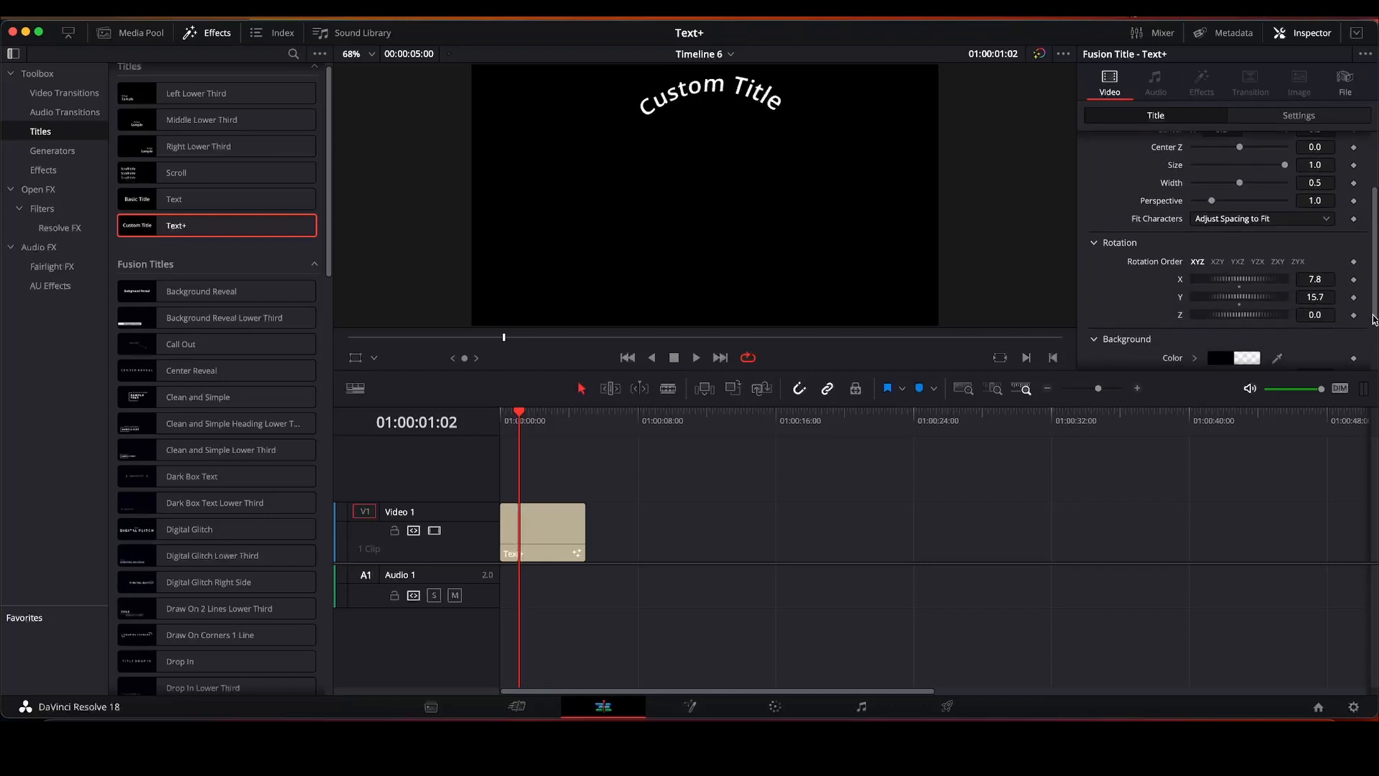
pyautogui.doubleClick(1181, 297)
pyautogui.press('Home')
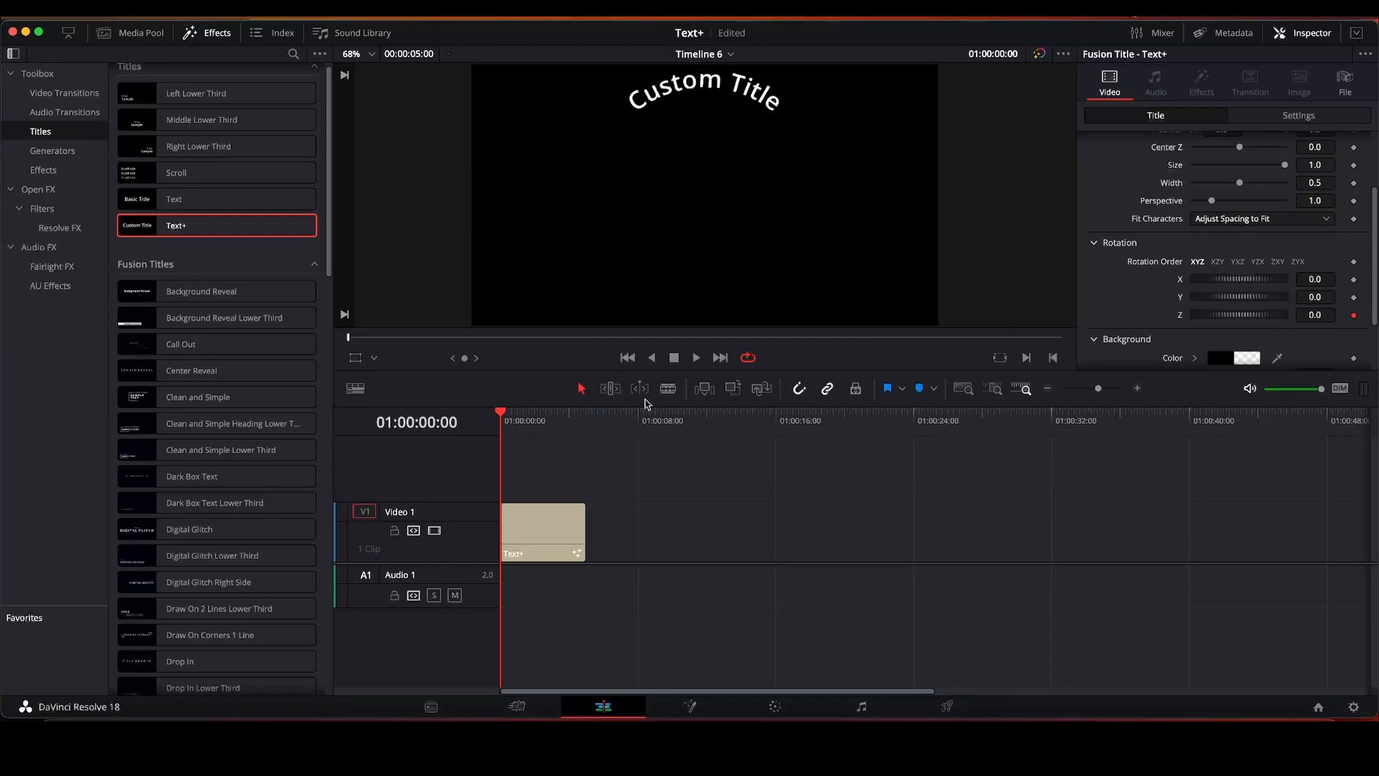
# Set the layout Z rotation to -360 on the clip's last frame and play the circular animation
pyautogui.press('End')
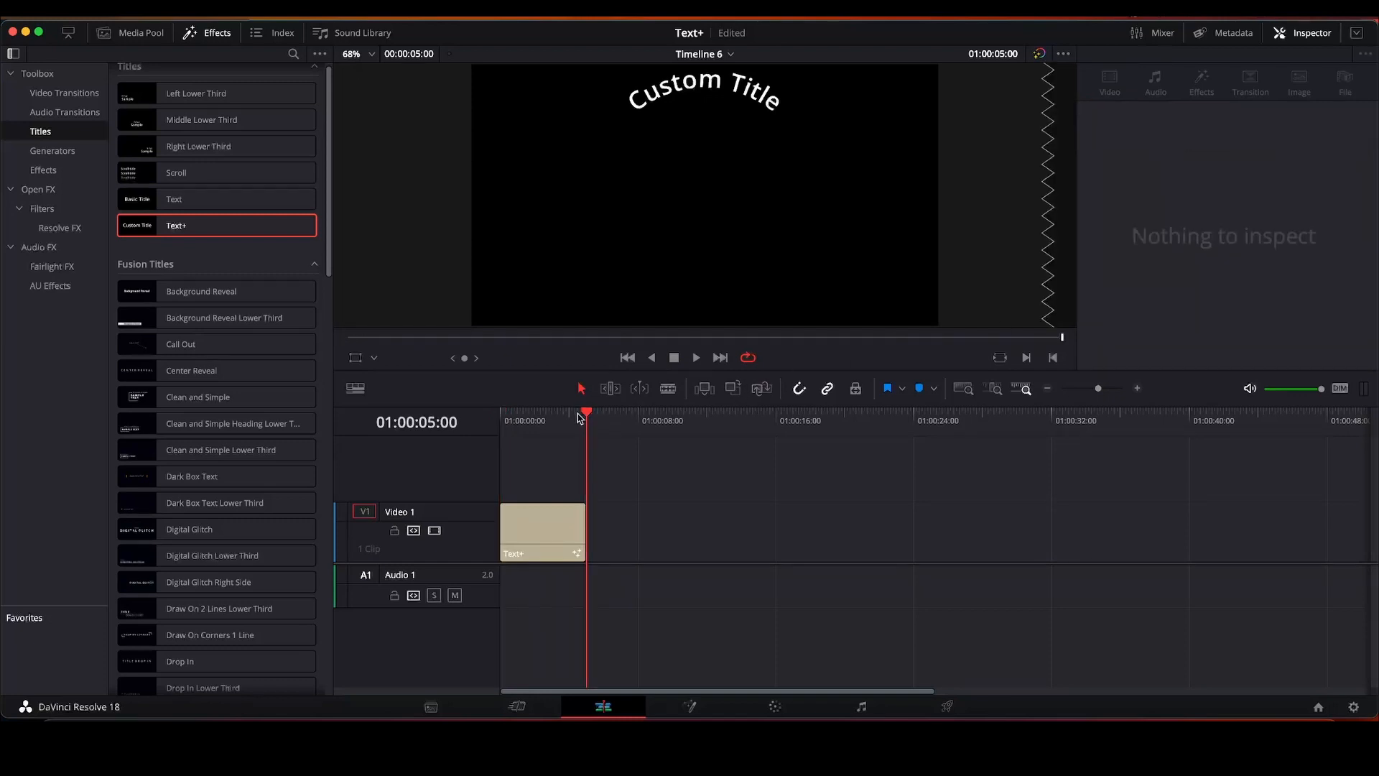
pyautogui.press('Left')
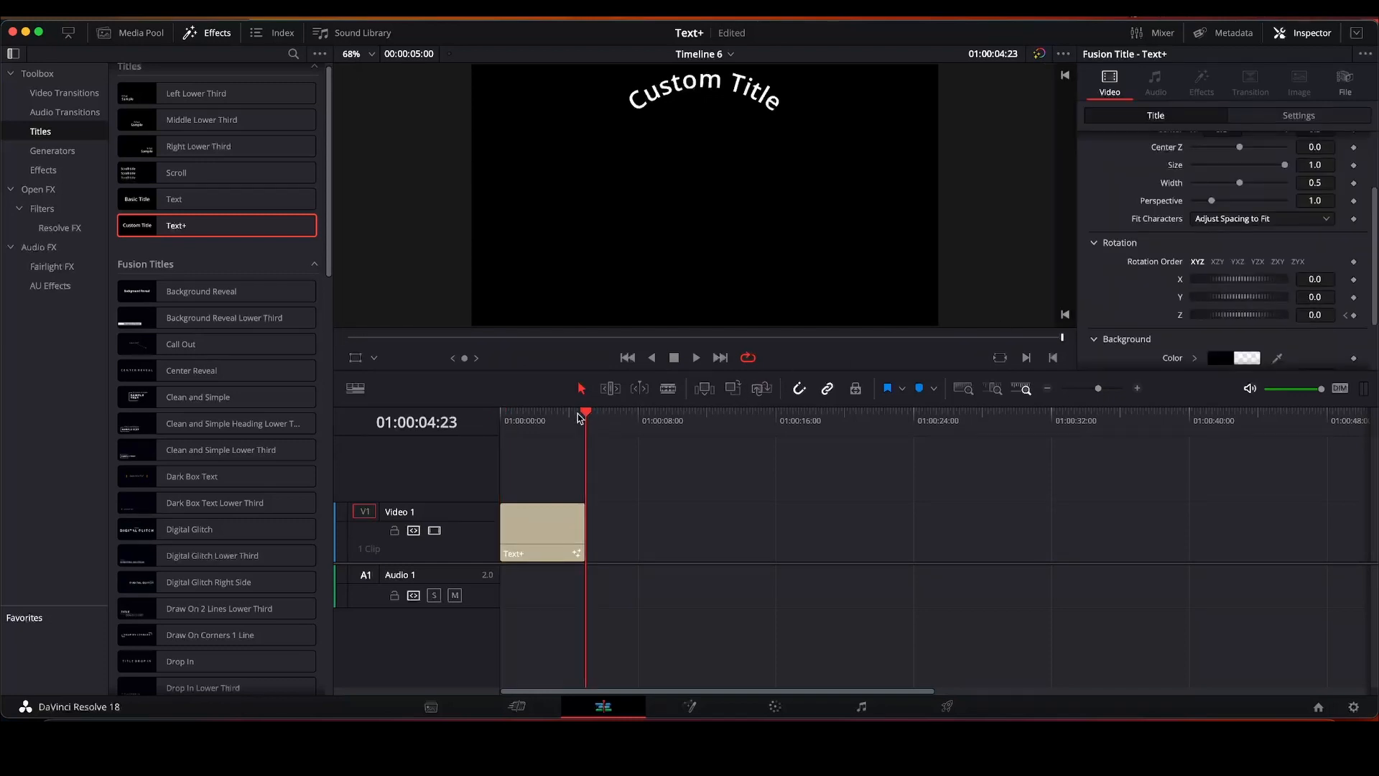
pyautogui.click(1314, 316)
pyautogui.press('Tab')
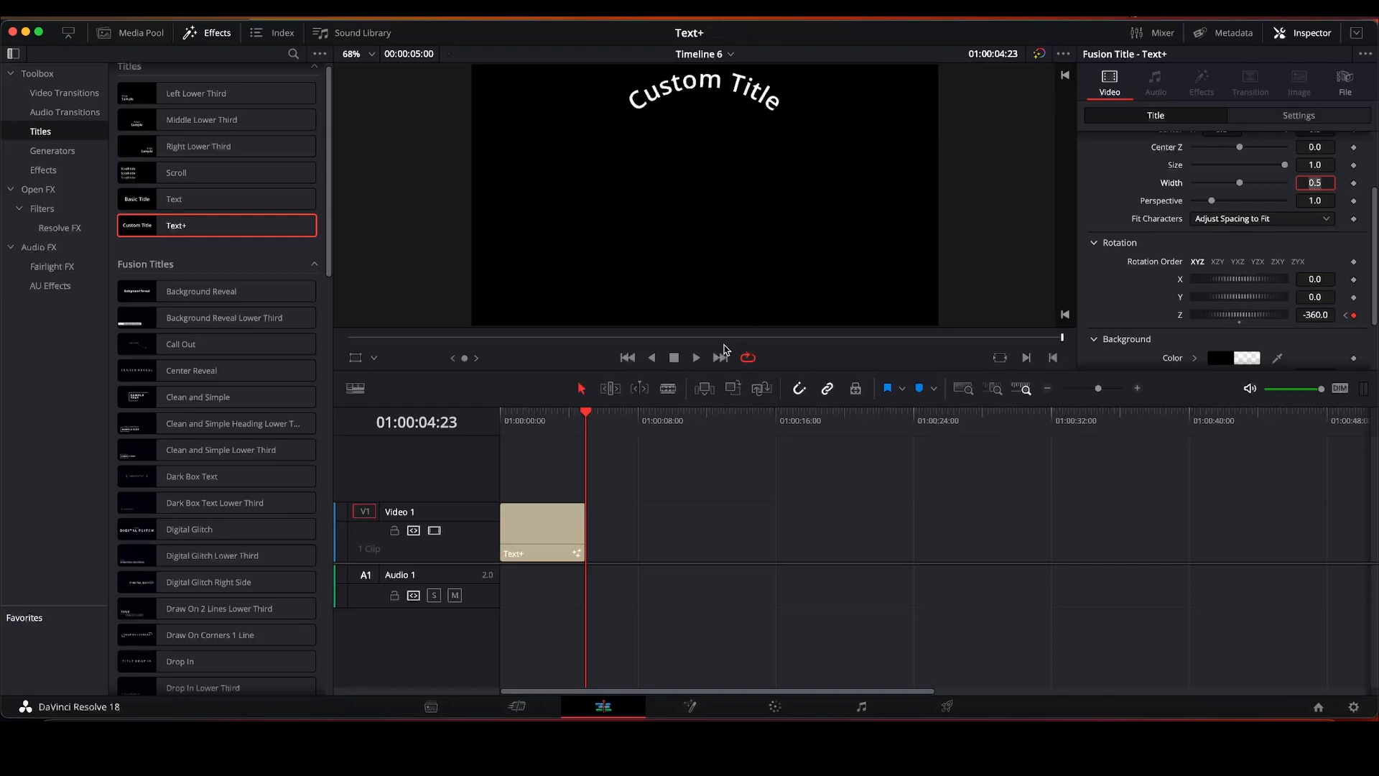
pyautogui.click(696, 358)
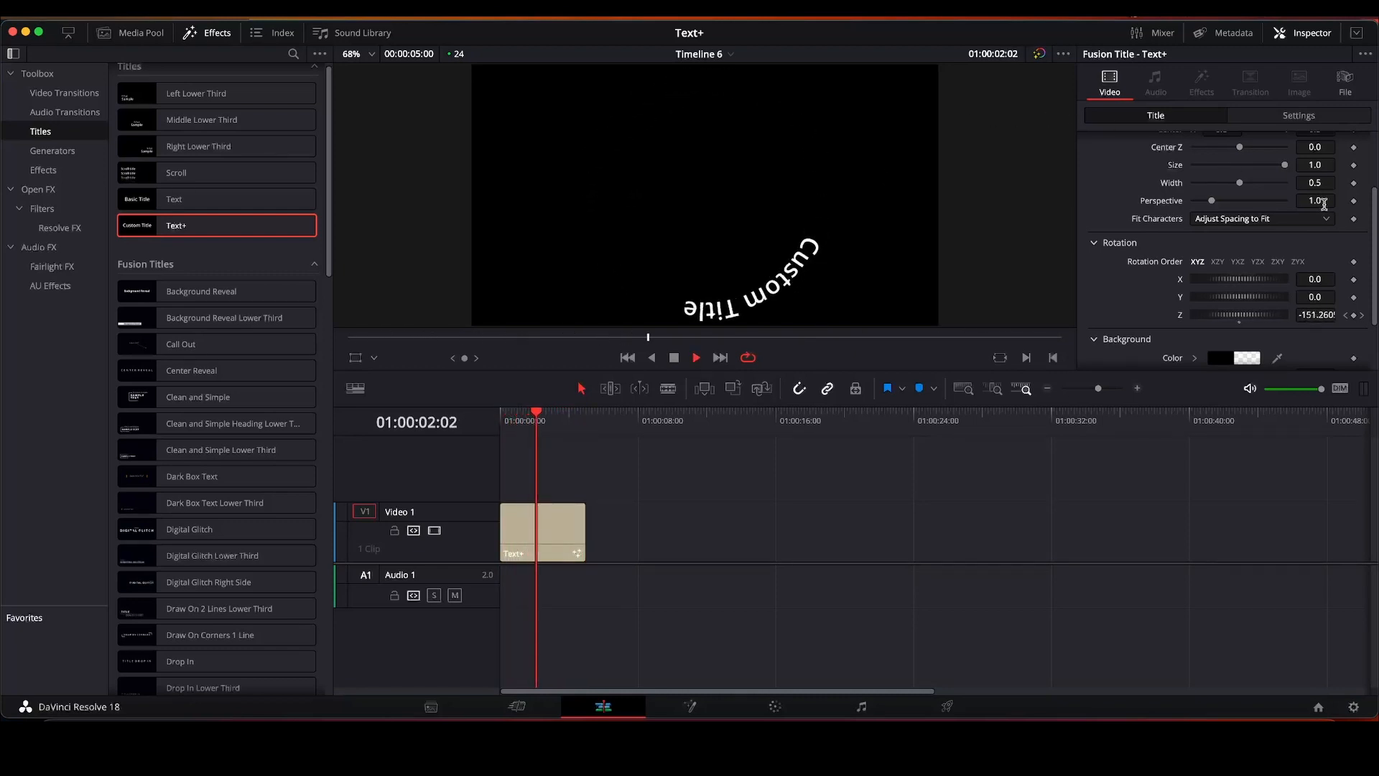
# Try rotating the individual characters to about -23.5 on Z in the transform settings and reset that rotation
pyautogui.scroll(3, 1368, 162)
pyautogui.scroll(2, 1368, 163)
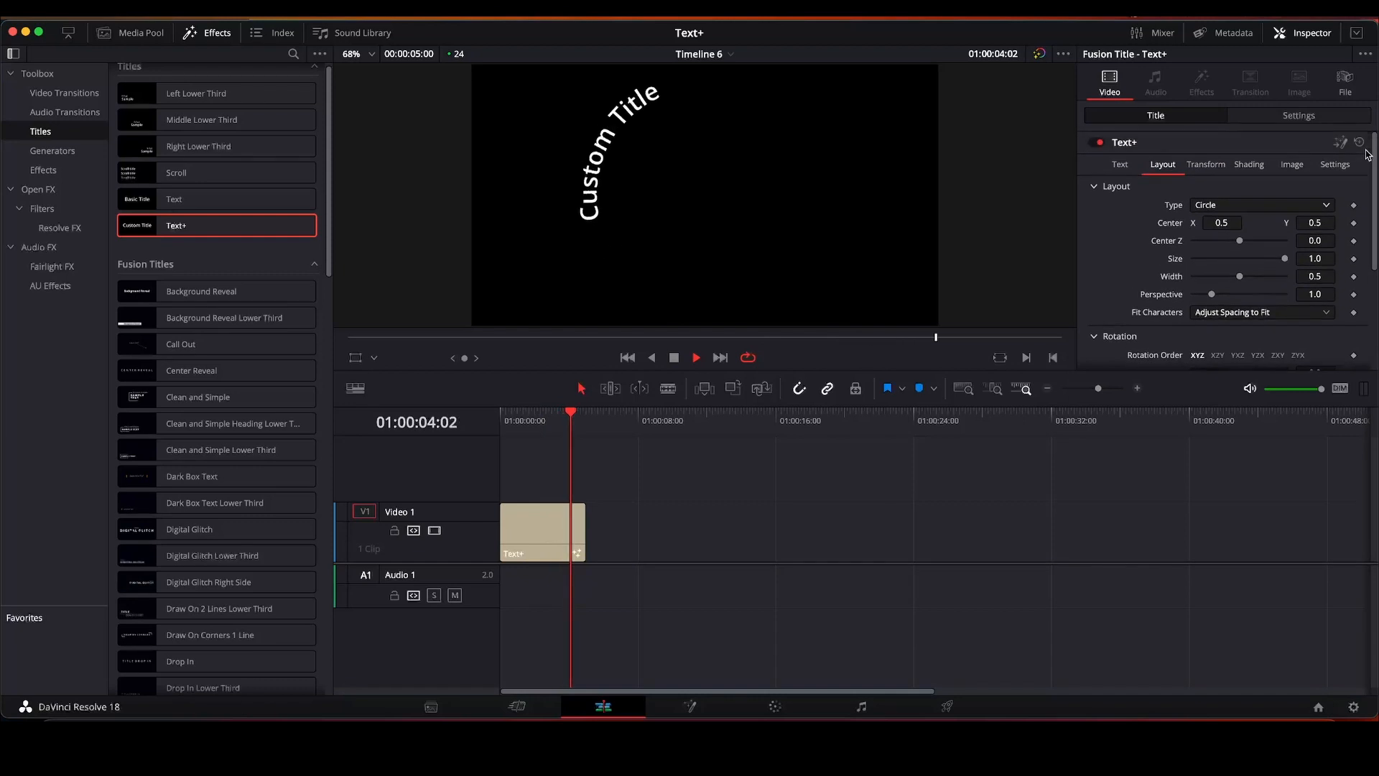
pyautogui.click(1205, 164)
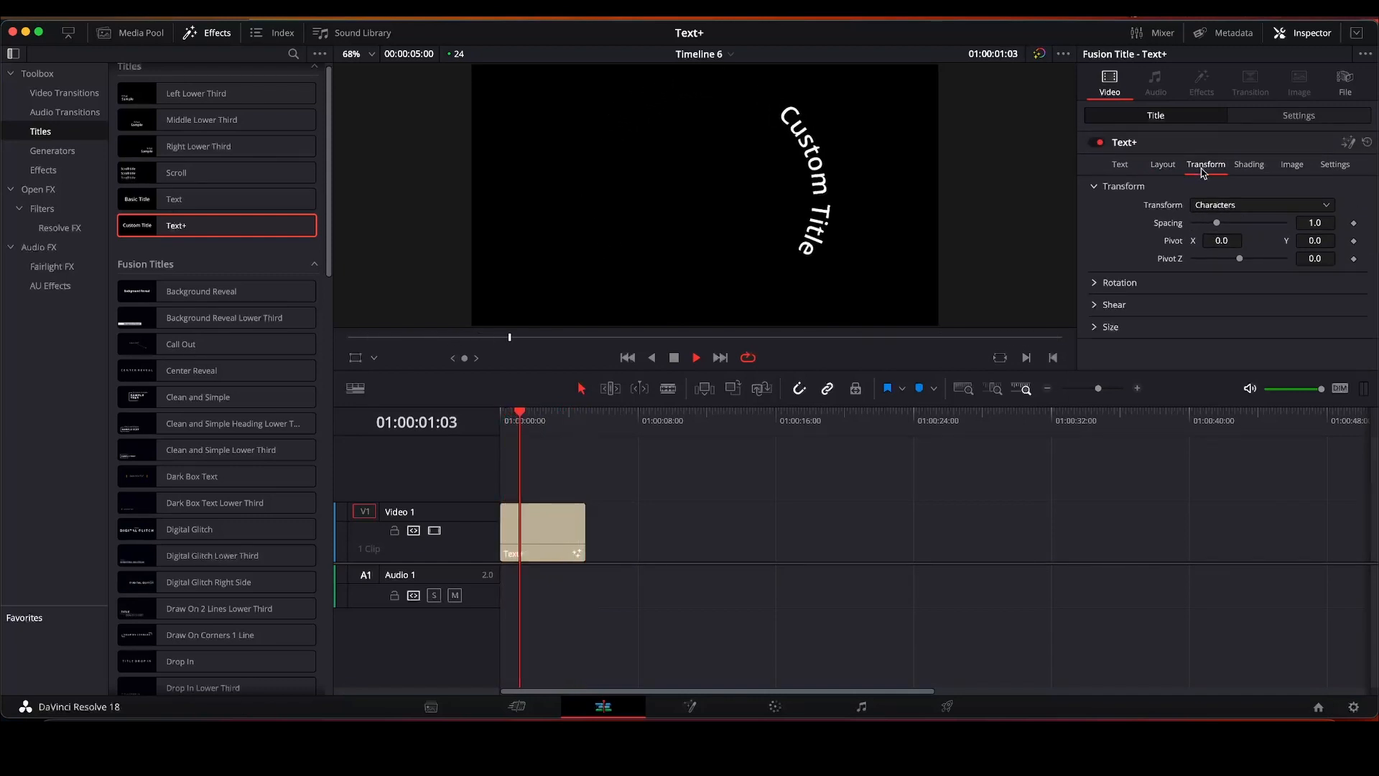
pyautogui.click(1097, 284)
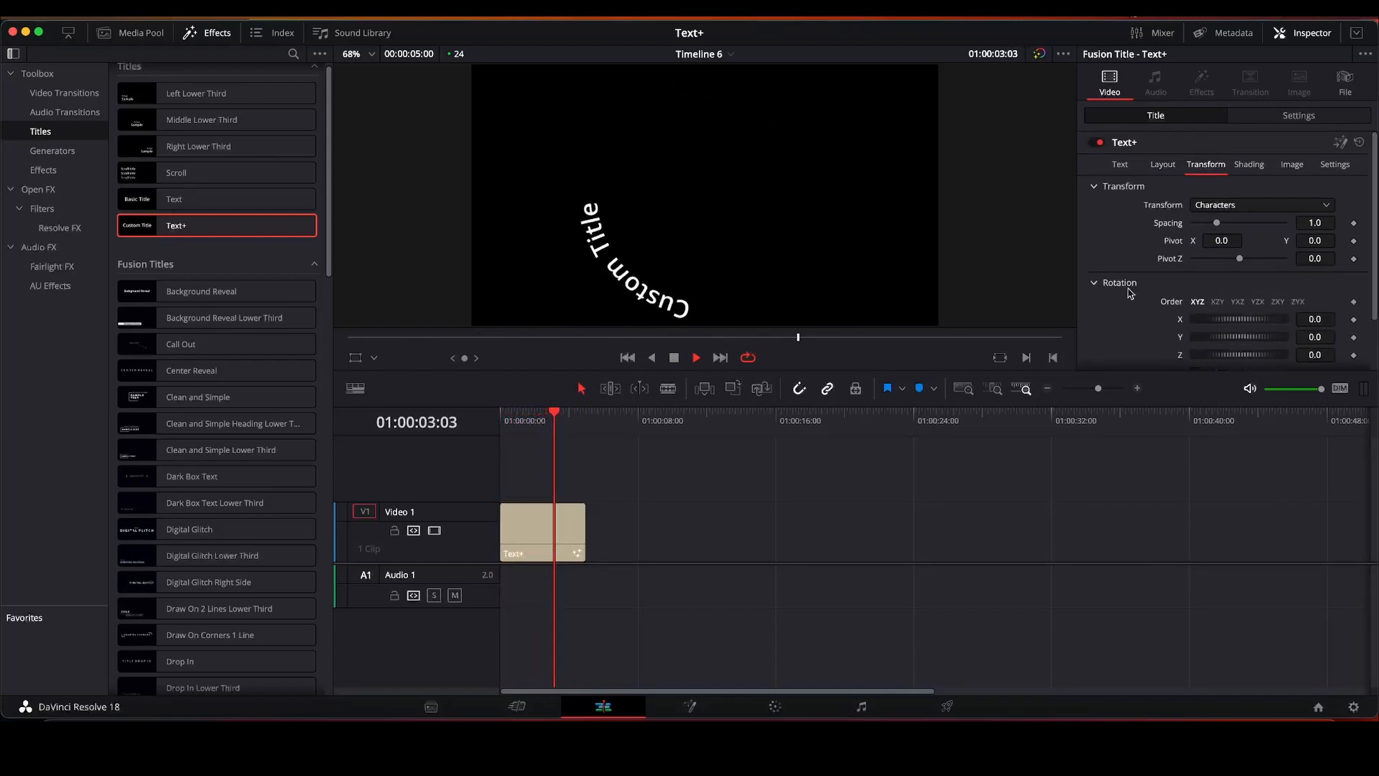
pyautogui.moveTo(1374, 300); pyautogui.dragTo(1374, 340)
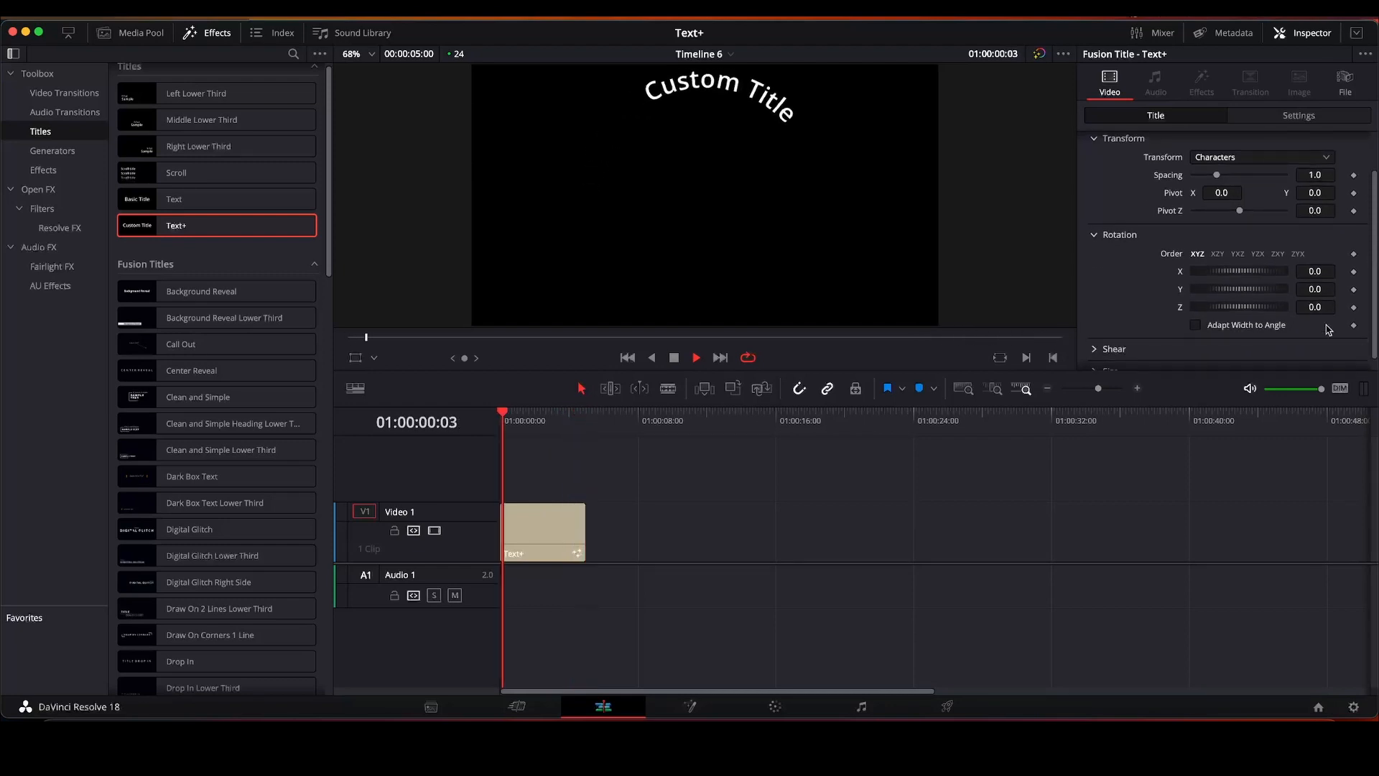
pyautogui.moveTo(1212, 312)
pyautogui.mouseDown()
pyautogui.moveTo(1271, 310)
pyautogui.moveTo(1193, 316)
pyautogui.mouseUp()
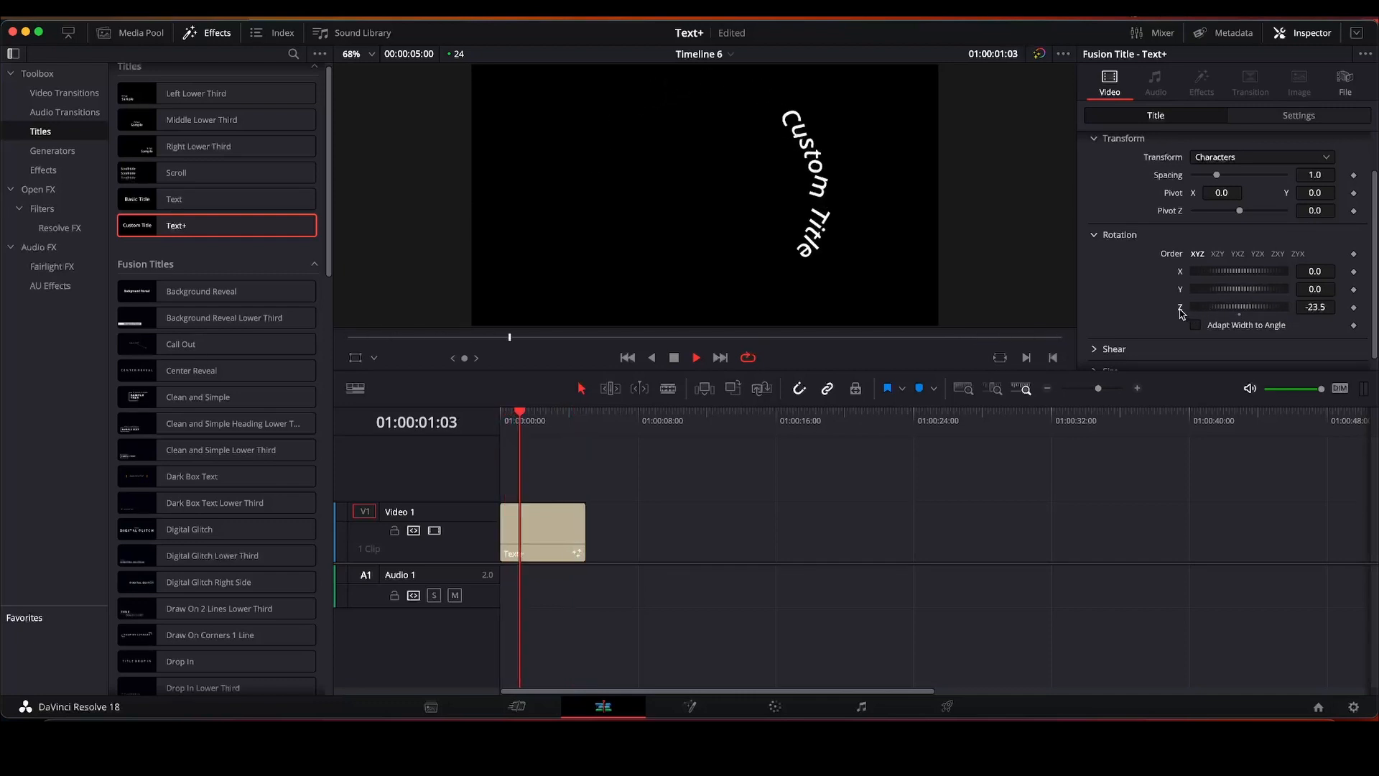
pyautogui.doubleClick(1180, 309)
# Set the title's transform mode to Words and rotate the individual words on Z
pyautogui.click(1218, 158)
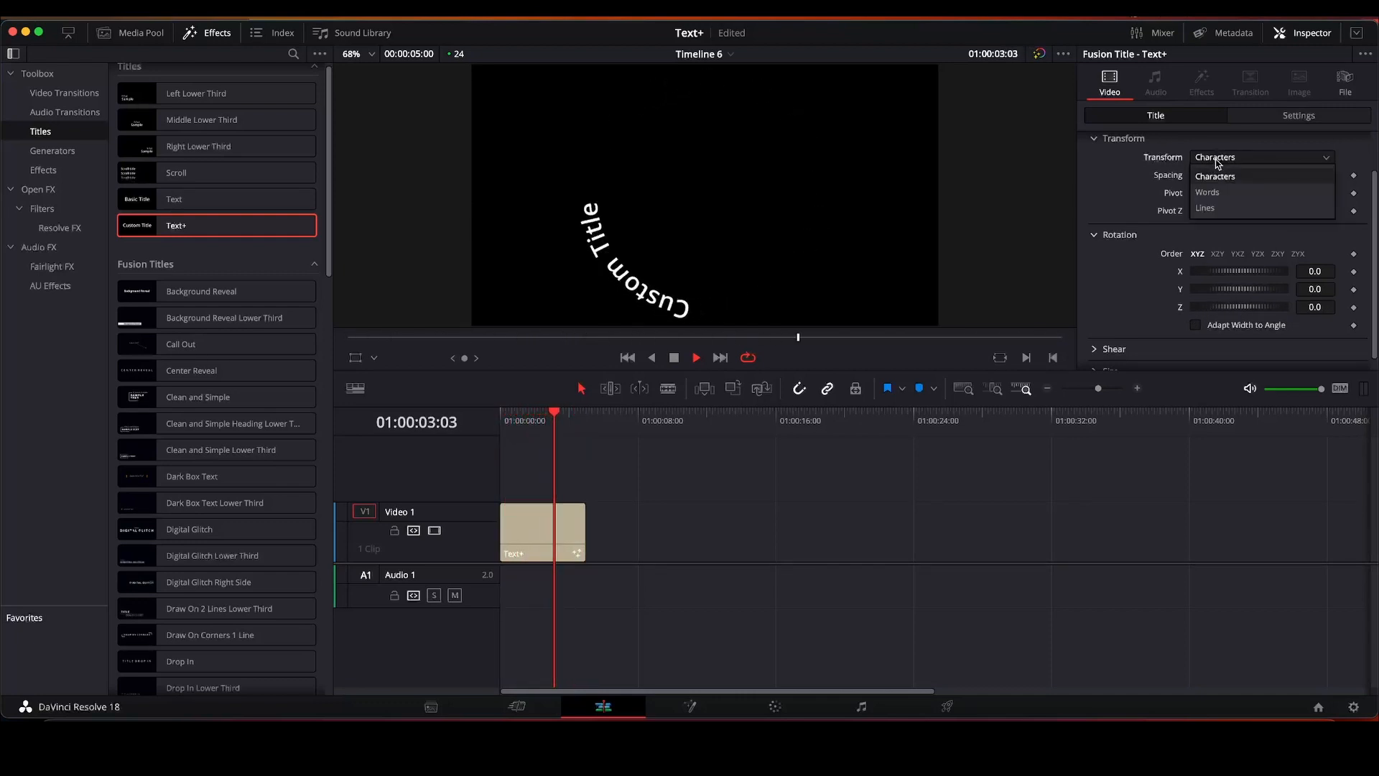
pyautogui.click(1215, 174)
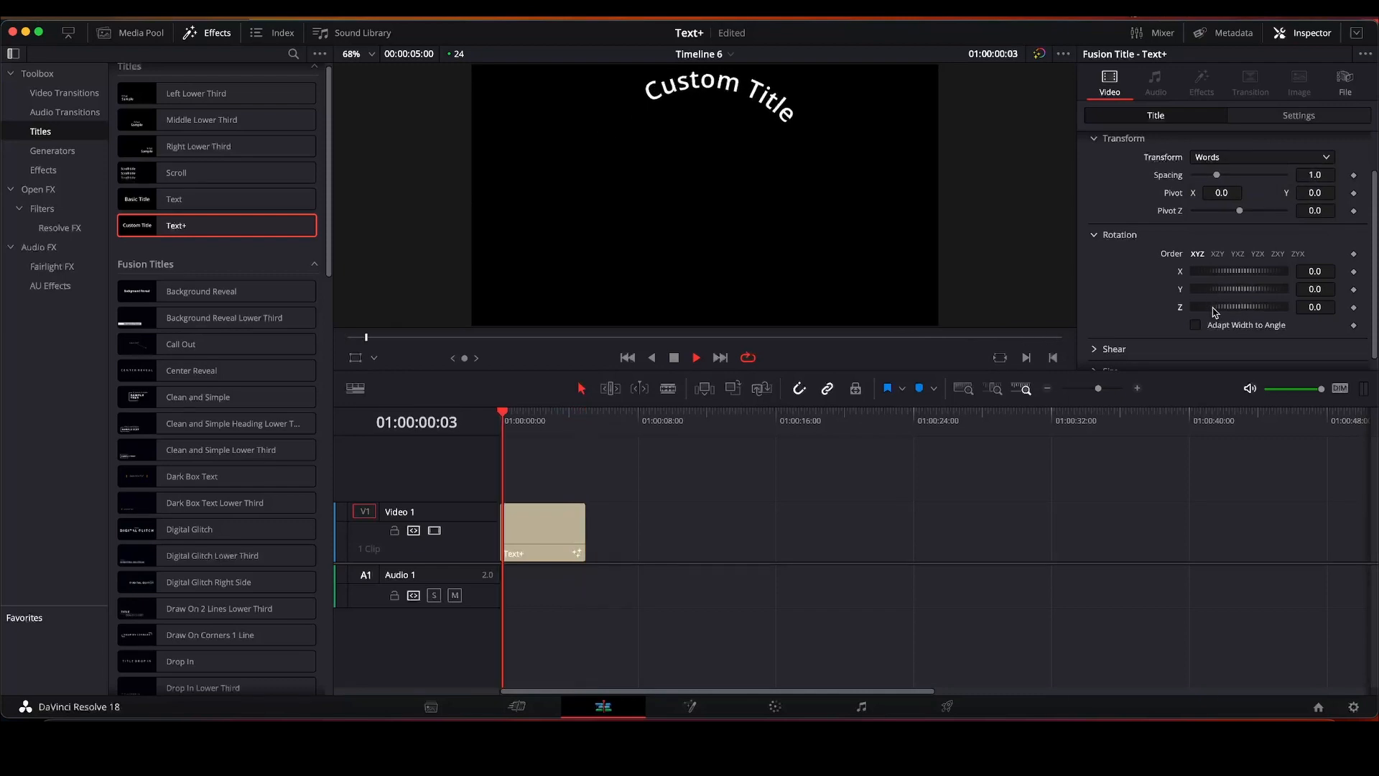
pyautogui.moveTo(1213, 310); pyautogui.dragTo(1248, 310)
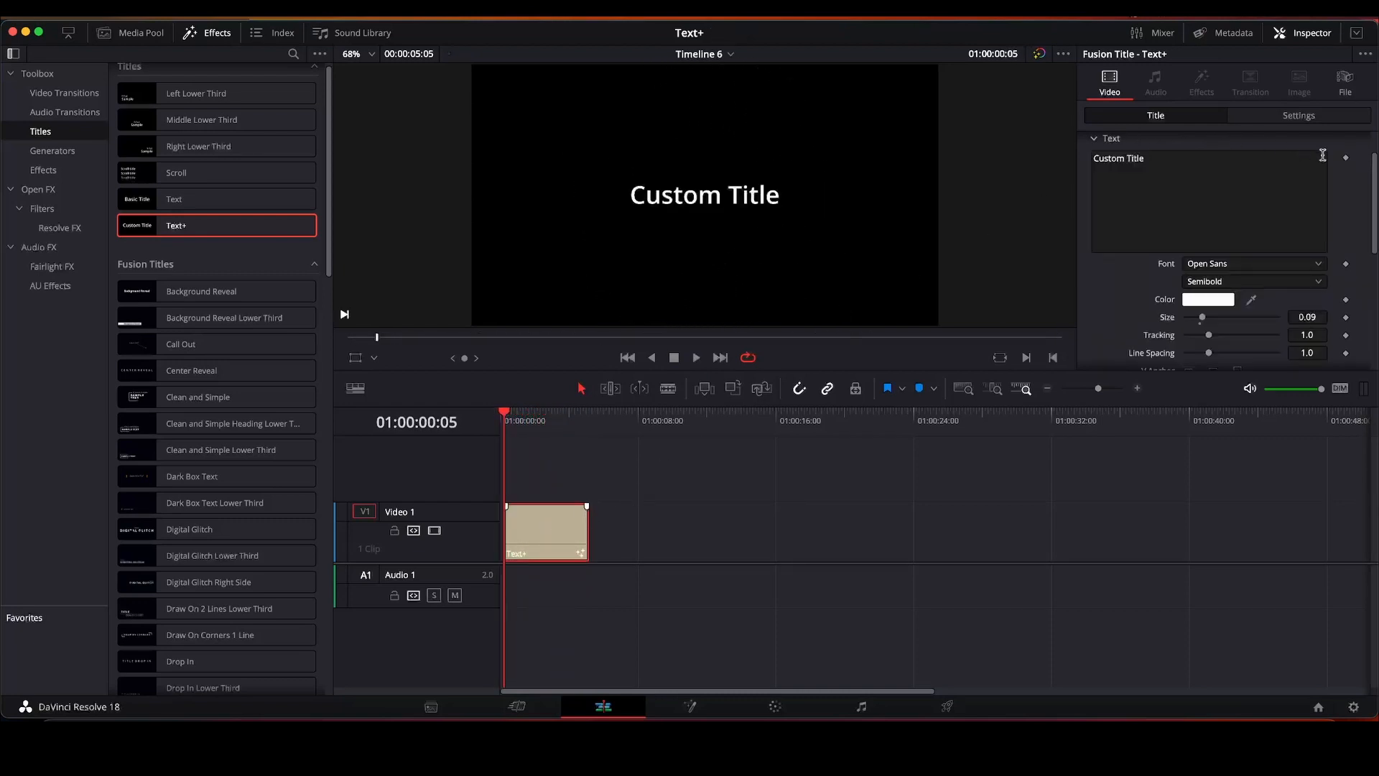
# Set the layout type of the fresh Text+ title to Path
pyautogui.moveTo(1374, 173); pyautogui.dragTo(1374, 149)
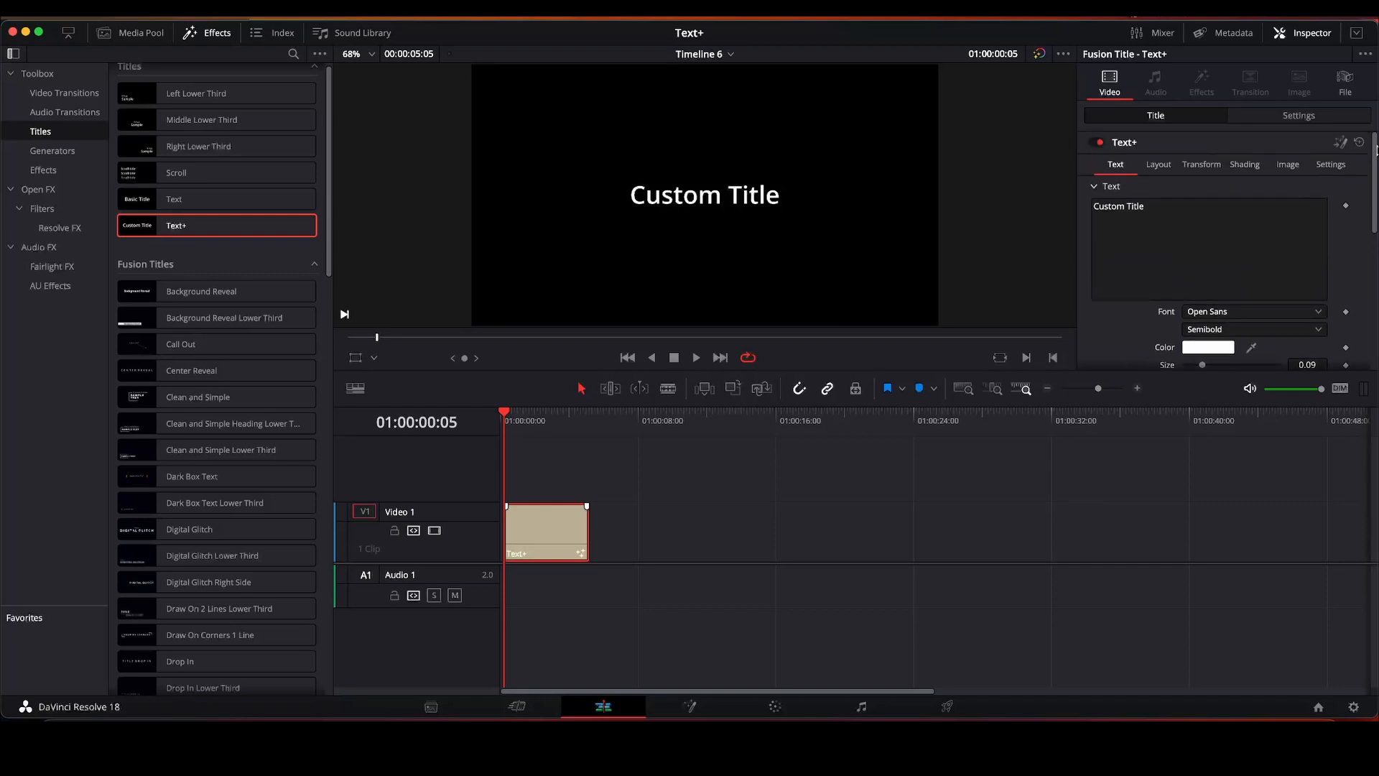
pyautogui.click(1165, 166)
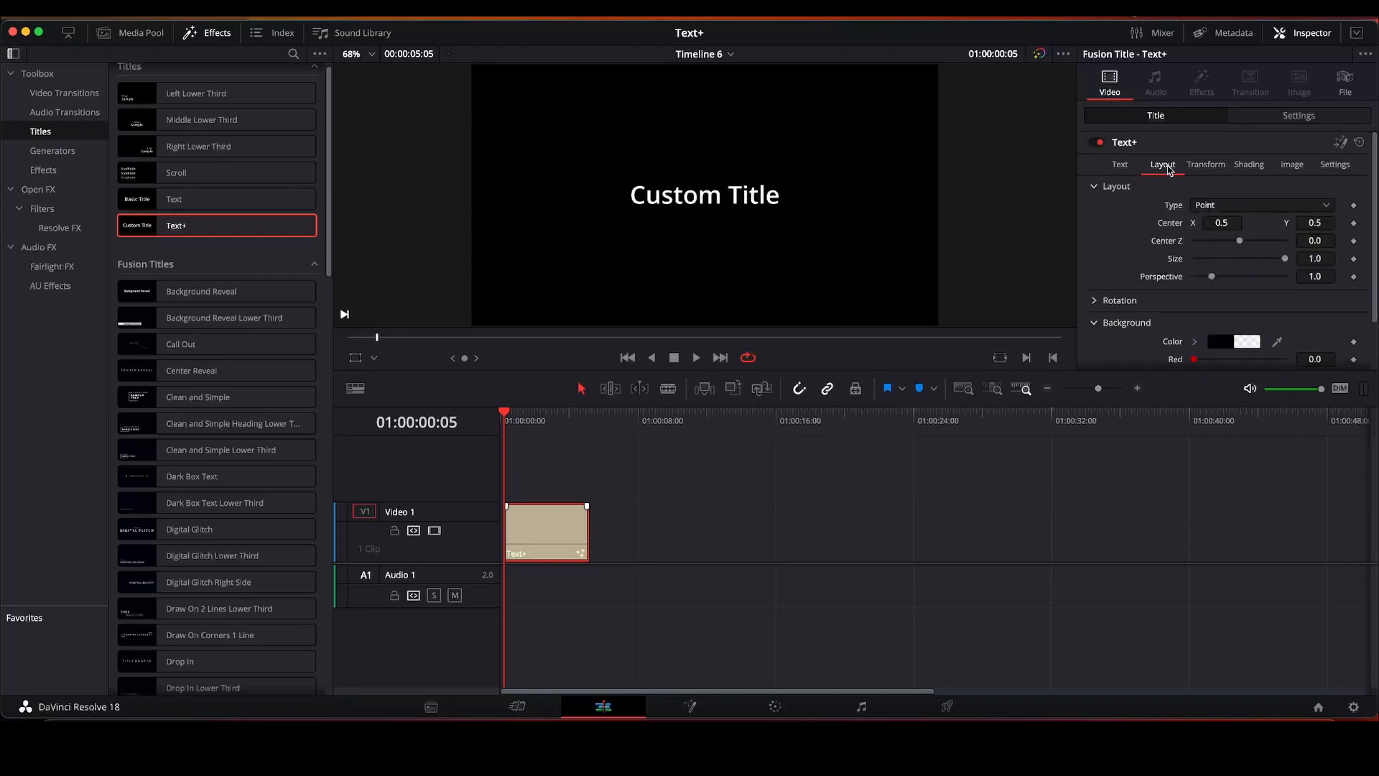
pyautogui.click(1211, 209)
pyautogui.click(1214, 274)
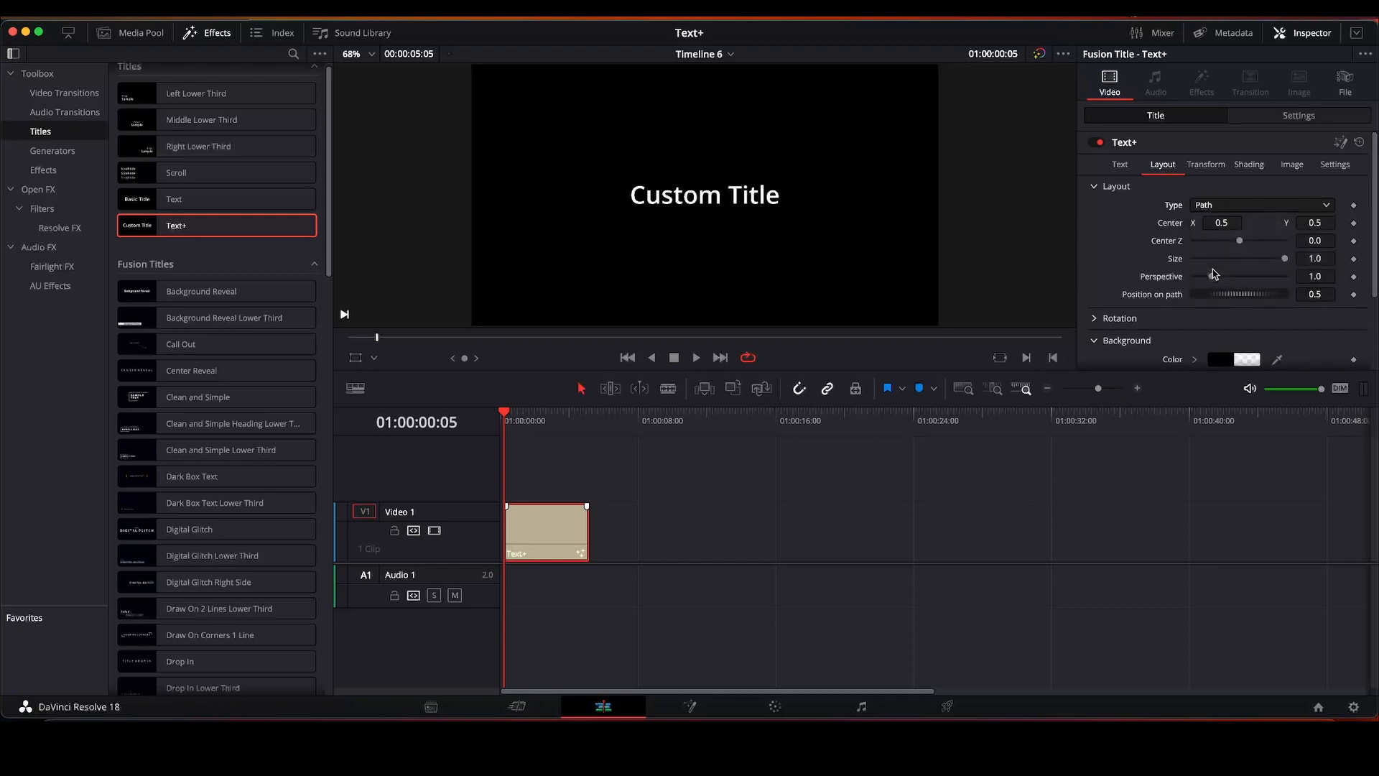
# Open the title on the Fusion page and draw a winding text path from the frame's upper-left corner to its lower-right corner
pyautogui.click(1340, 144)
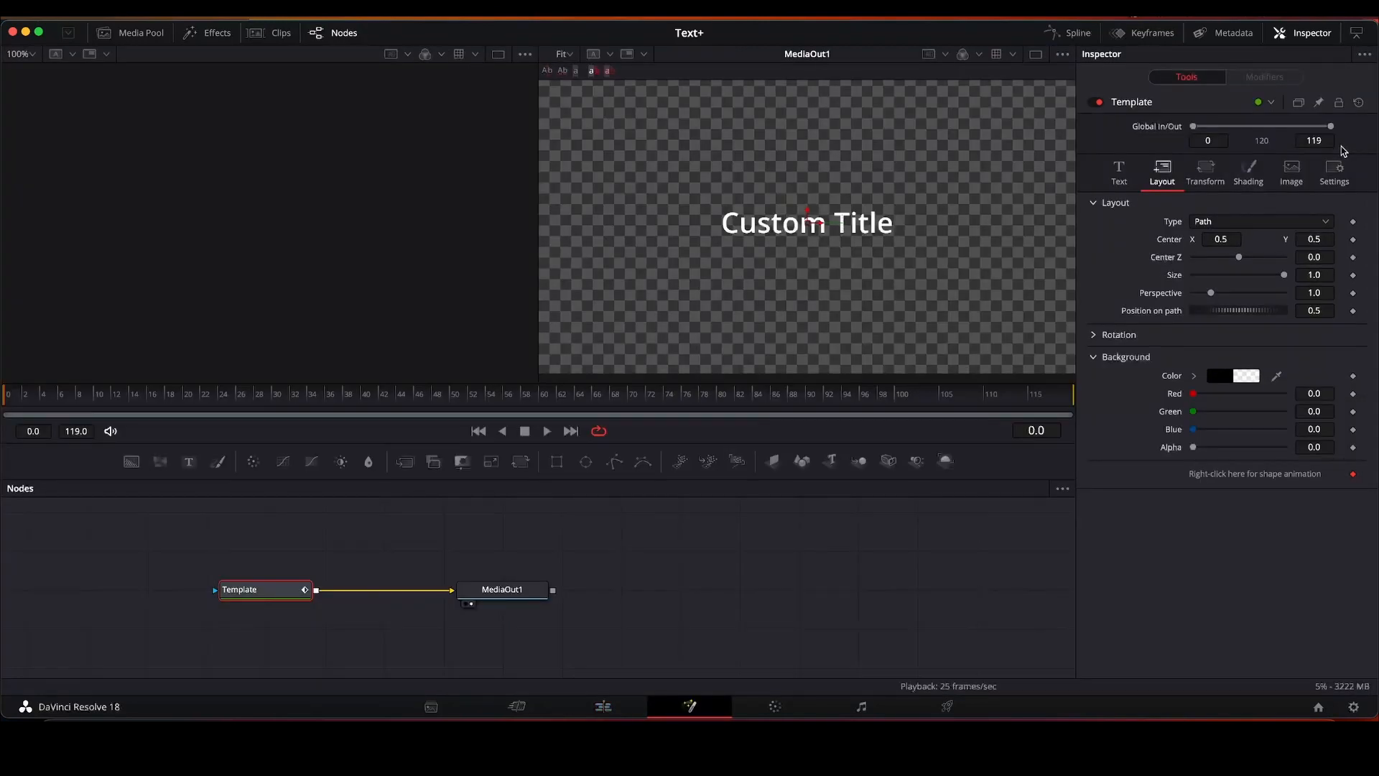
pyautogui.click(540, 86)
pyautogui.click(595, 108)
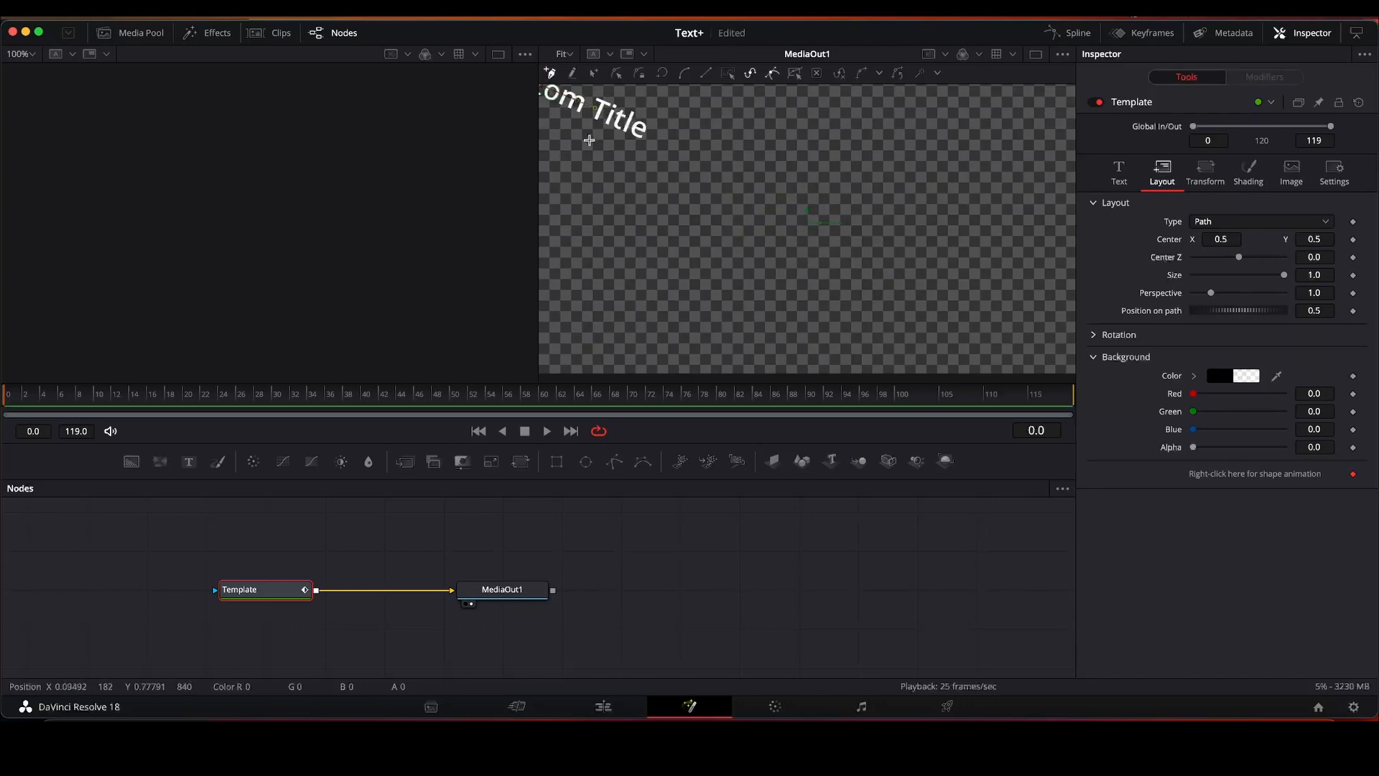
pyautogui.click(589, 140)
pyautogui.click(587, 207)
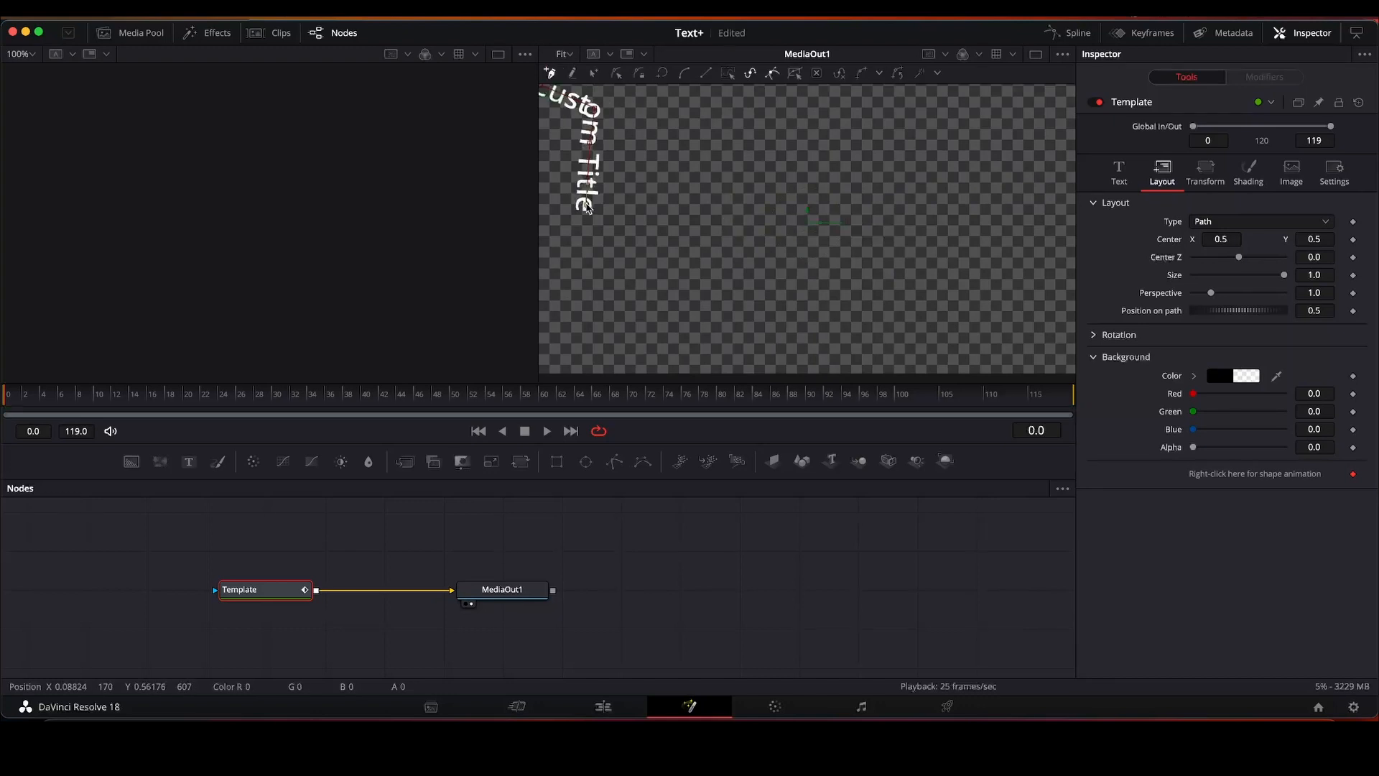
pyautogui.click(612, 239)
pyautogui.click(671, 243)
pyautogui.click(727, 215)
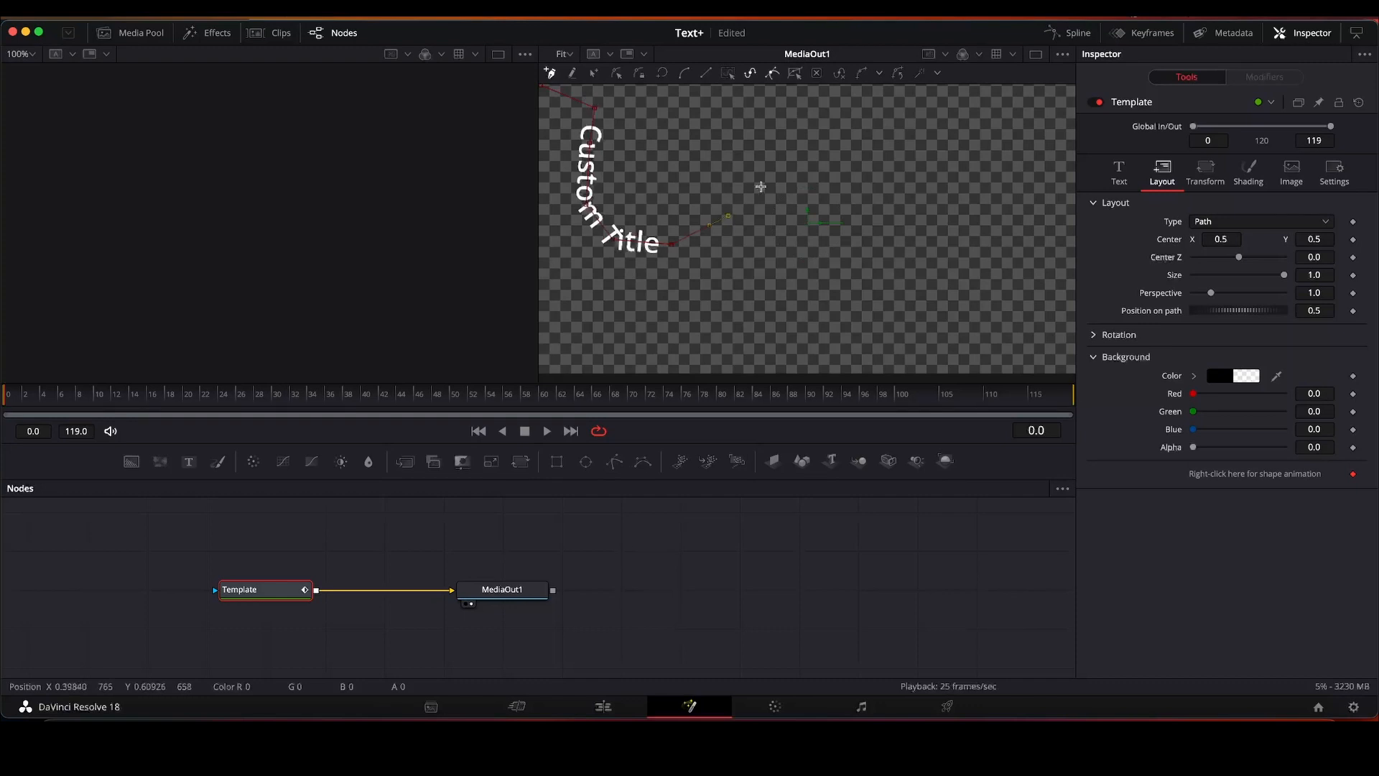
pyautogui.click(760, 186)
pyautogui.click(844, 185)
pyautogui.click(889, 215)
pyautogui.click(885, 259)
pyautogui.click(887, 302)
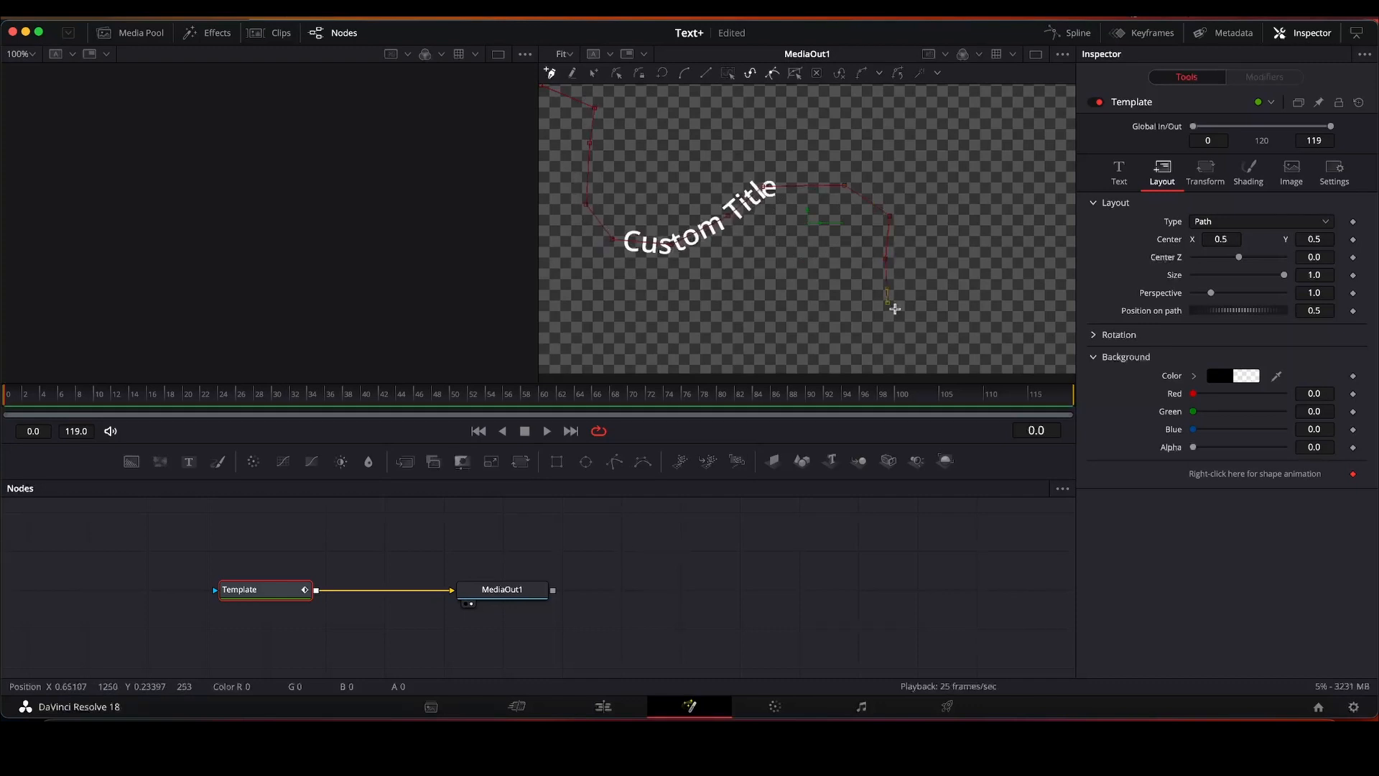
pyautogui.click(948, 309)
pyautogui.click(982, 321)
pyautogui.click(1003, 335)
pyautogui.click(1030, 352)
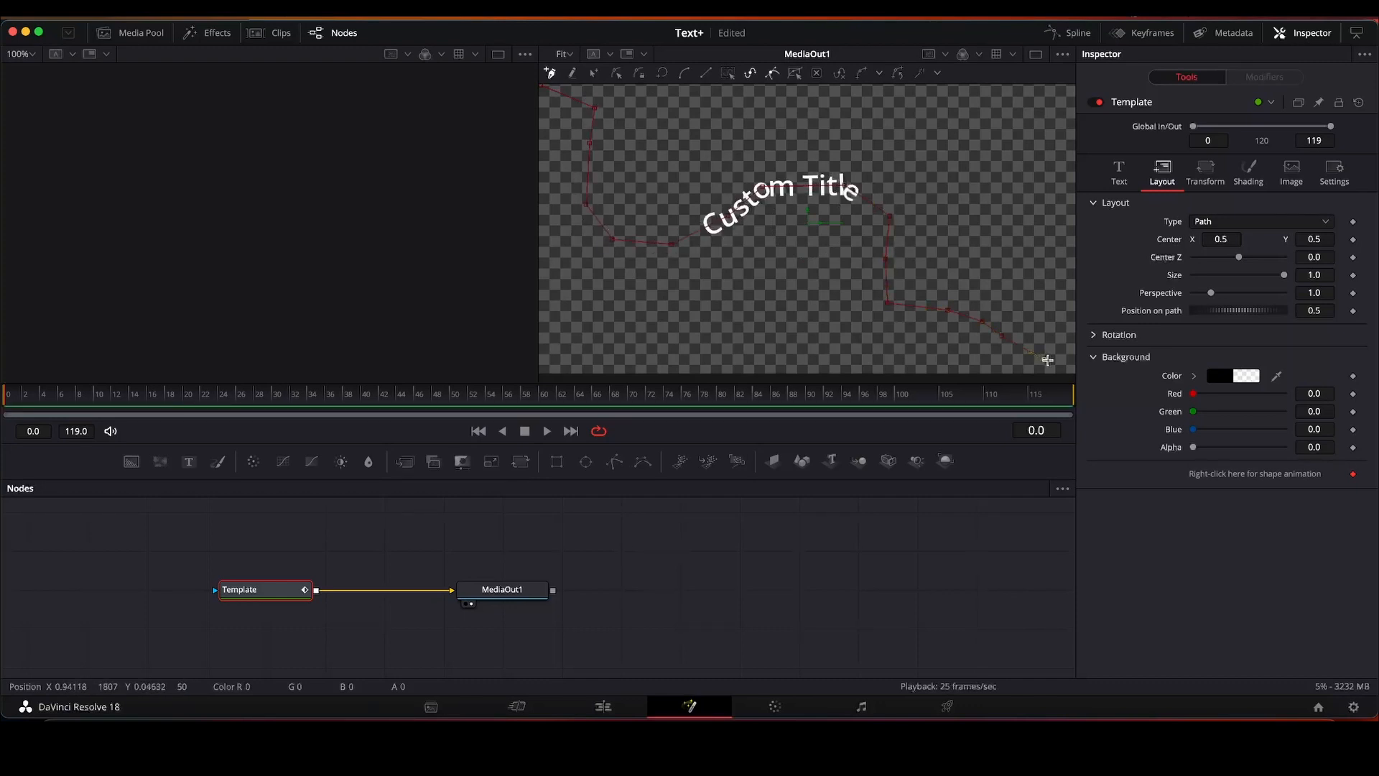
pyautogui.click(1044, 359)
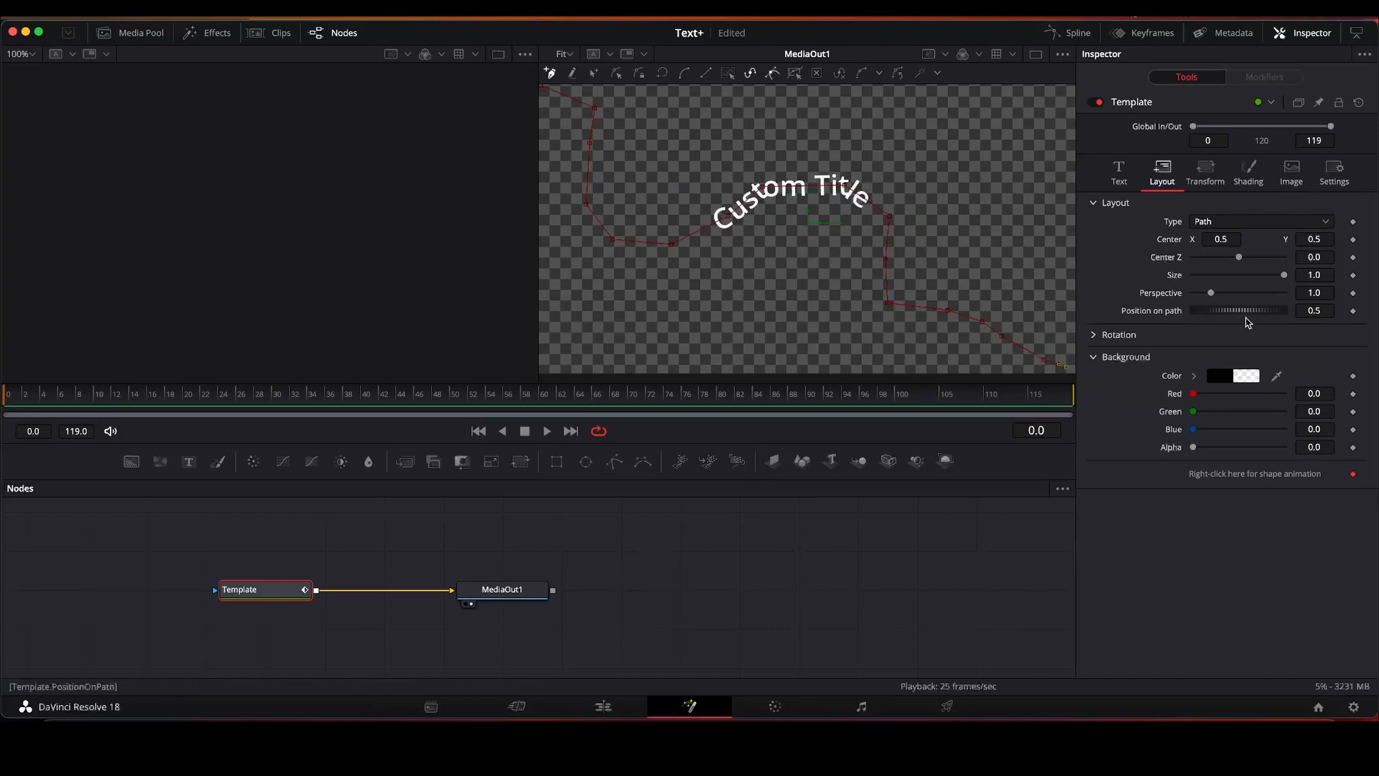
# Keyframe Position on path from -0.109 at frame 0 to beyond the path's end at the last frame, and play the animation
pyautogui.moveTo(1250, 316); pyautogui.dragTo(1190, 310)
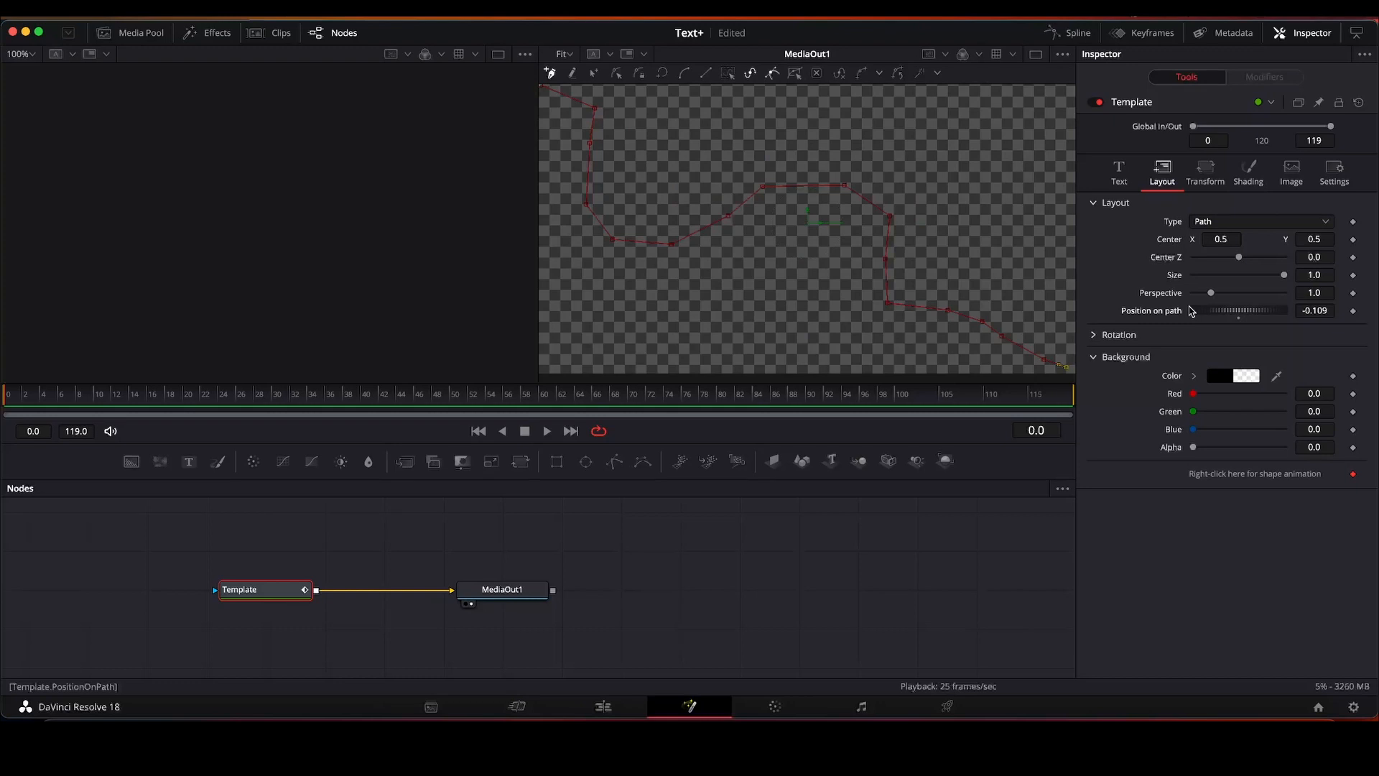
pyautogui.click(1353, 311)
pyautogui.press('End')
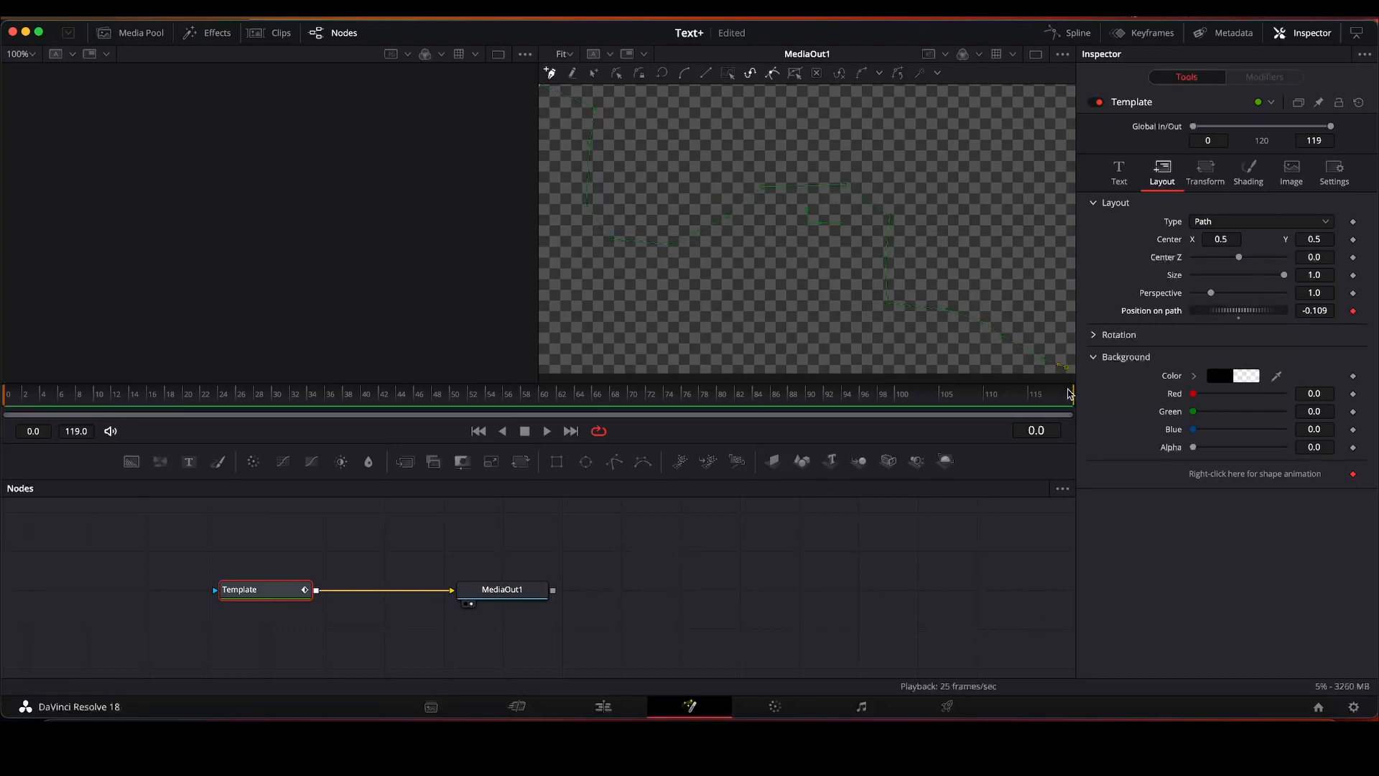
pyautogui.moveTo(1207, 315); pyautogui.dragTo(1332, 318)
pyautogui.click(546, 433)
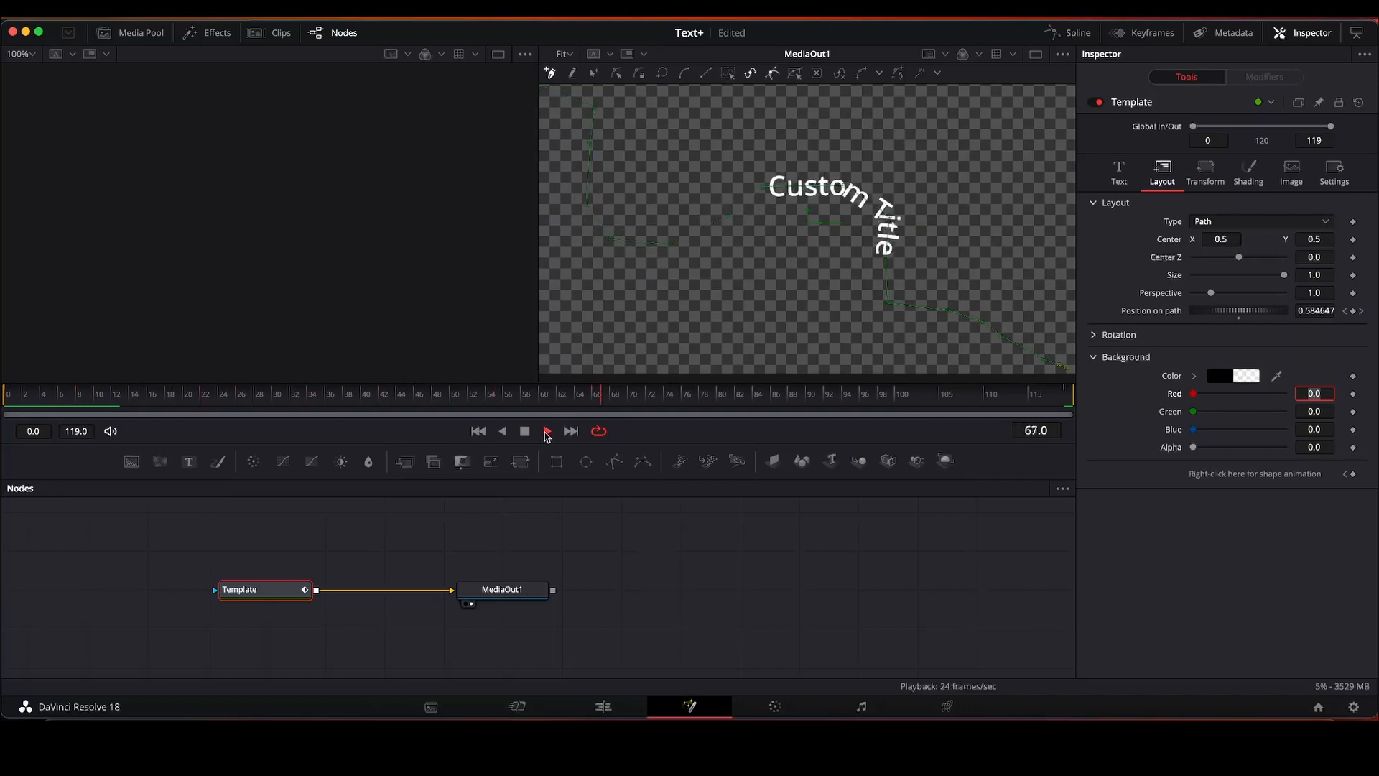
pyautogui.click(546, 431)
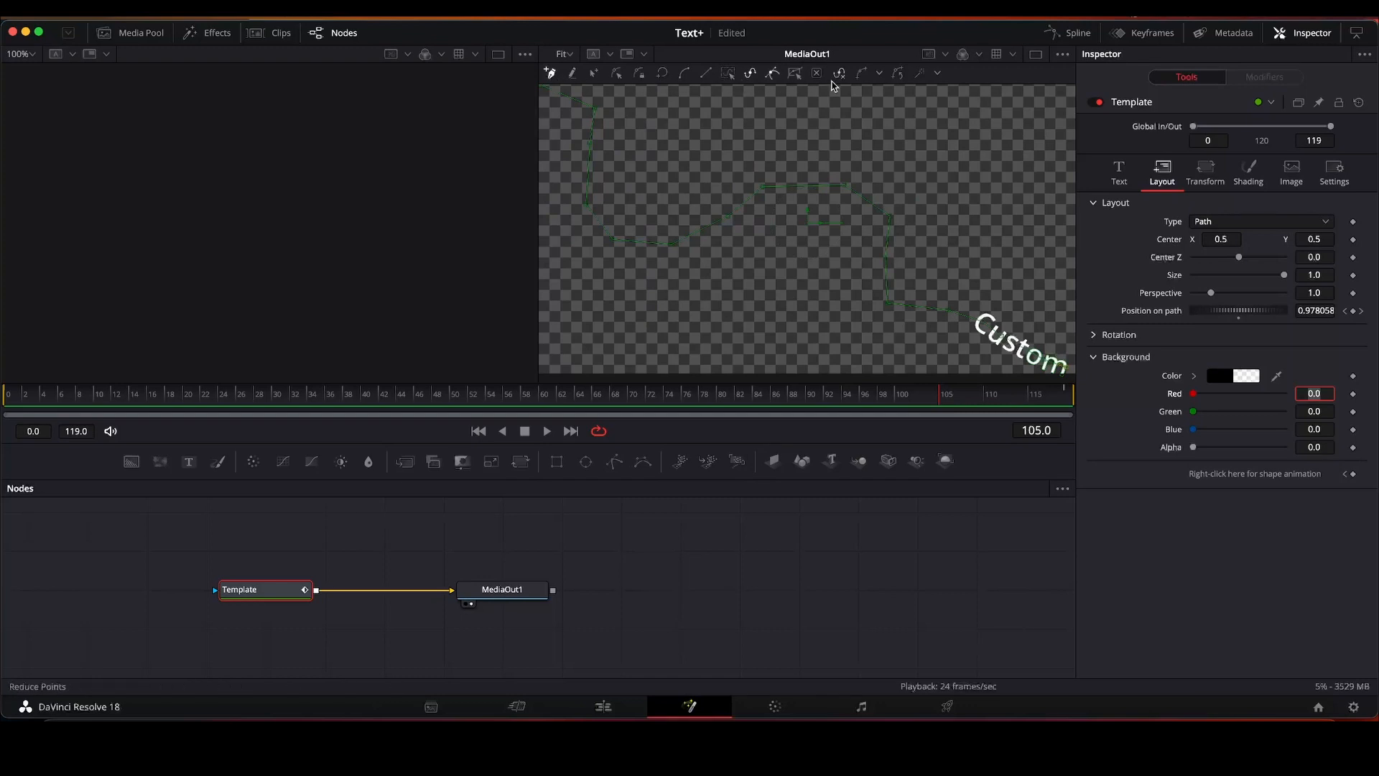
# Select all points of the title's text path, smooth them into flowing curves, and play the animation
pyautogui.click(619, 79)
pyautogui.moveTo(575, 92); pyautogui.dragTo(1073, 375)
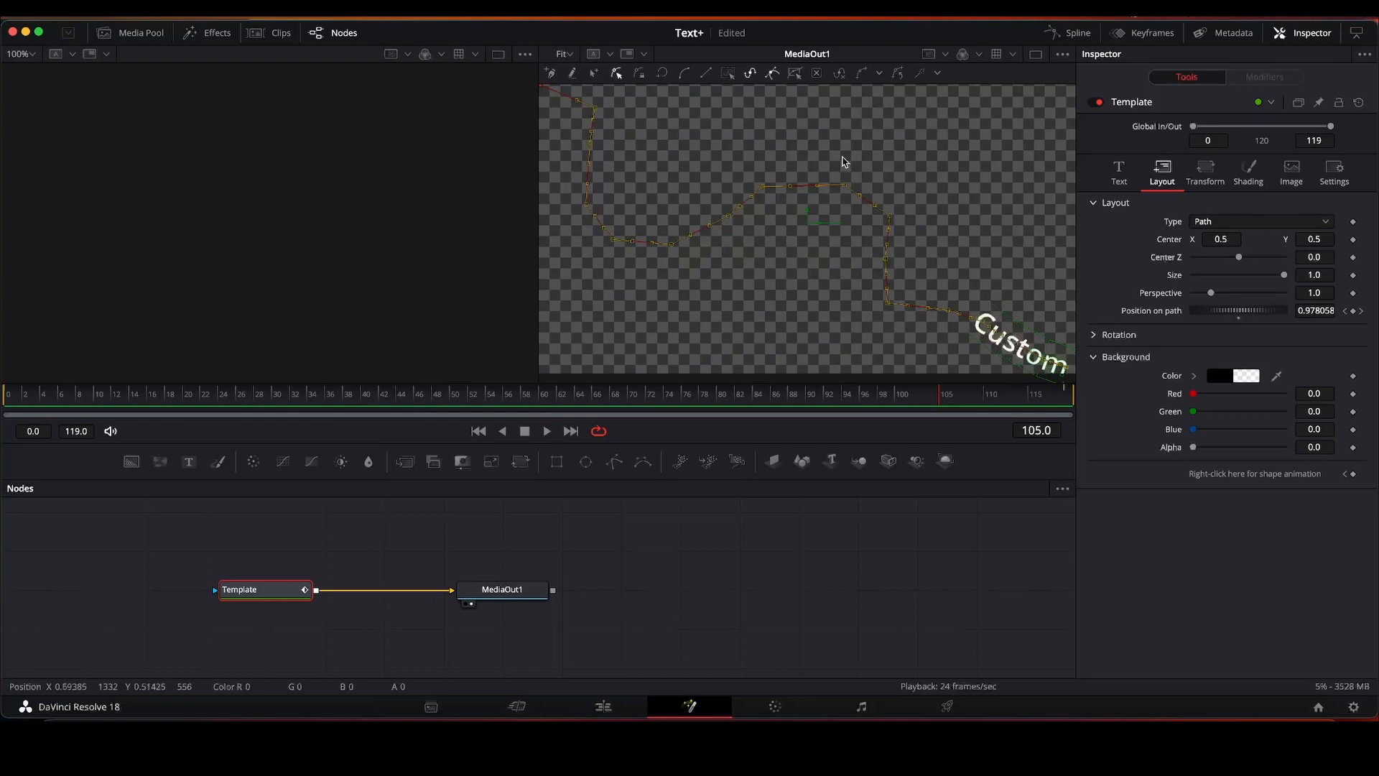
pyautogui.click(684, 75)
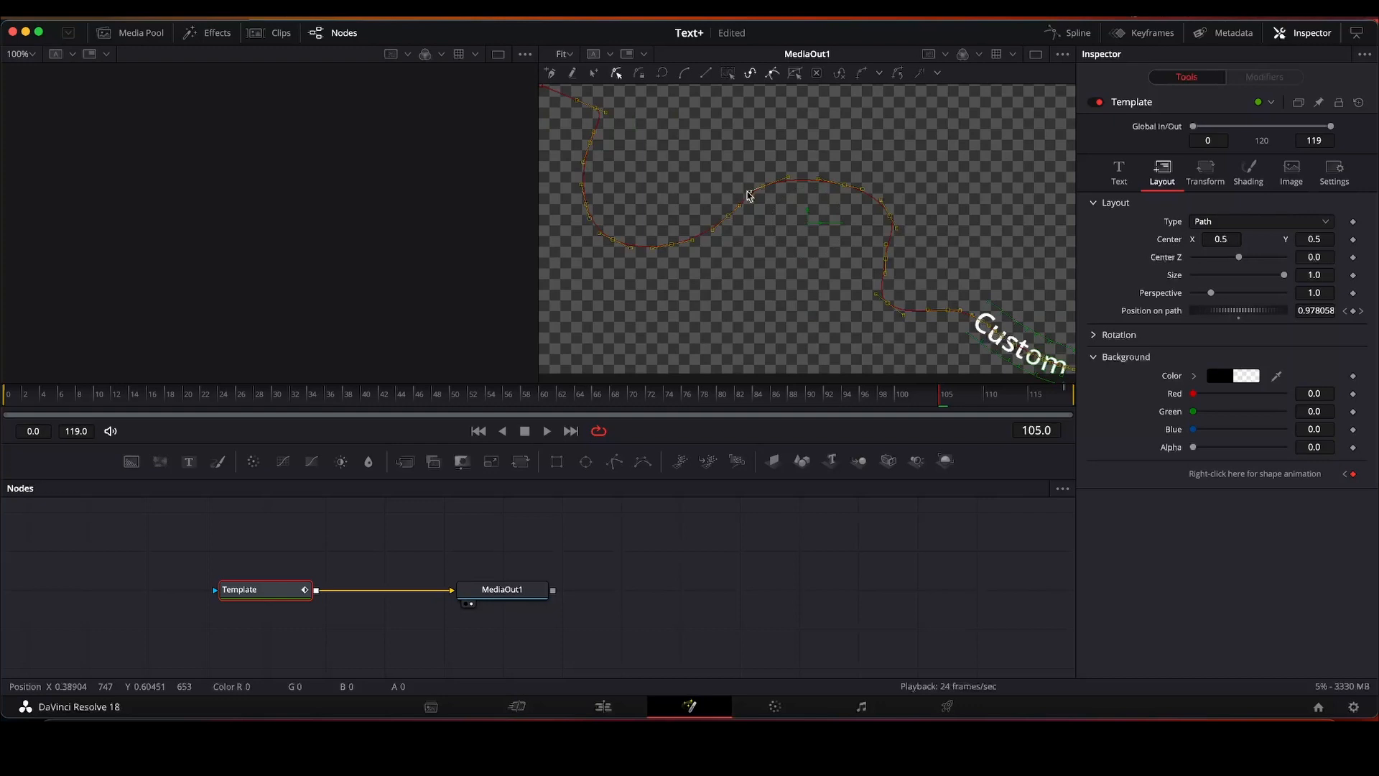
pyautogui.click(547, 430)
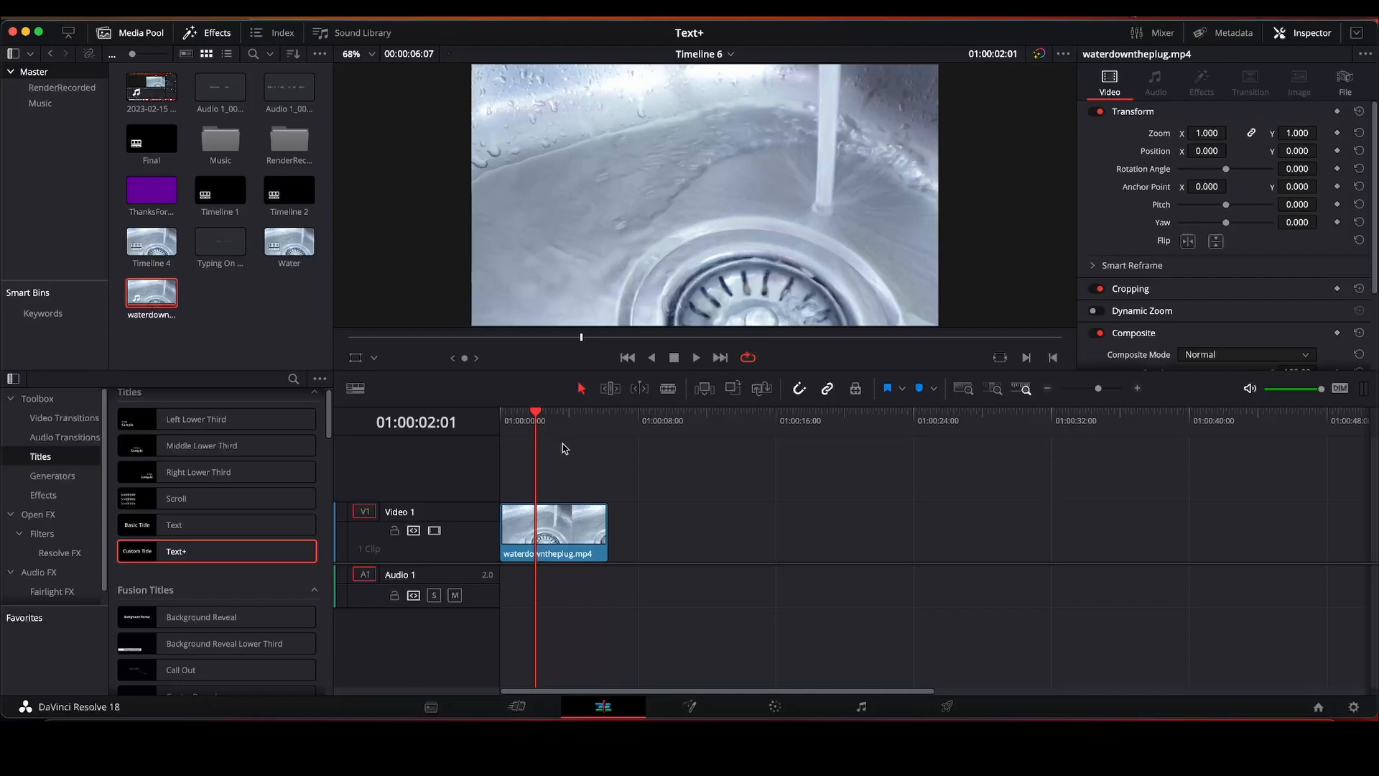
# Open the waterdowntheplug.mp4 clip on the Fusion page and merge a Text+ node reading "Water" over it
pyautogui.click(690, 706)
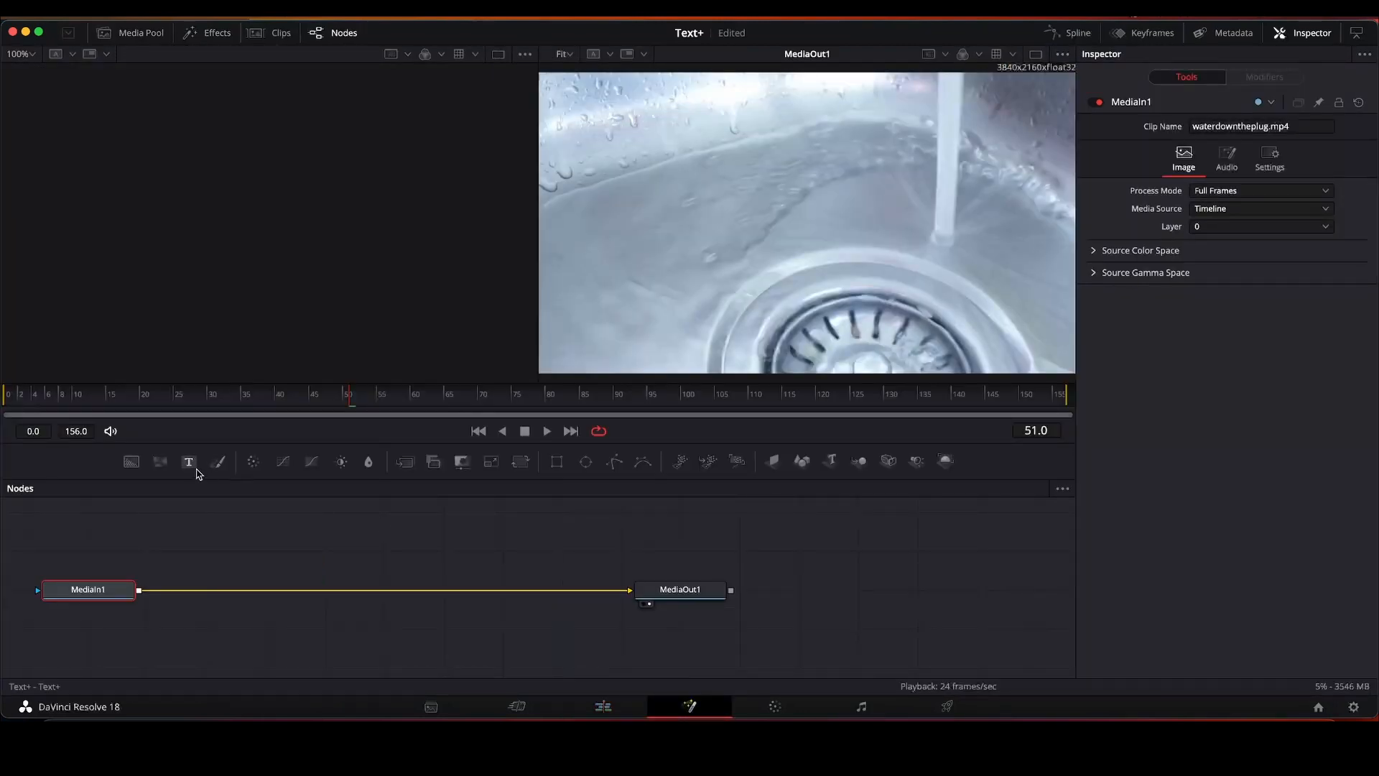
pyautogui.moveTo(192, 469); pyautogui.dragTo(140, 594)
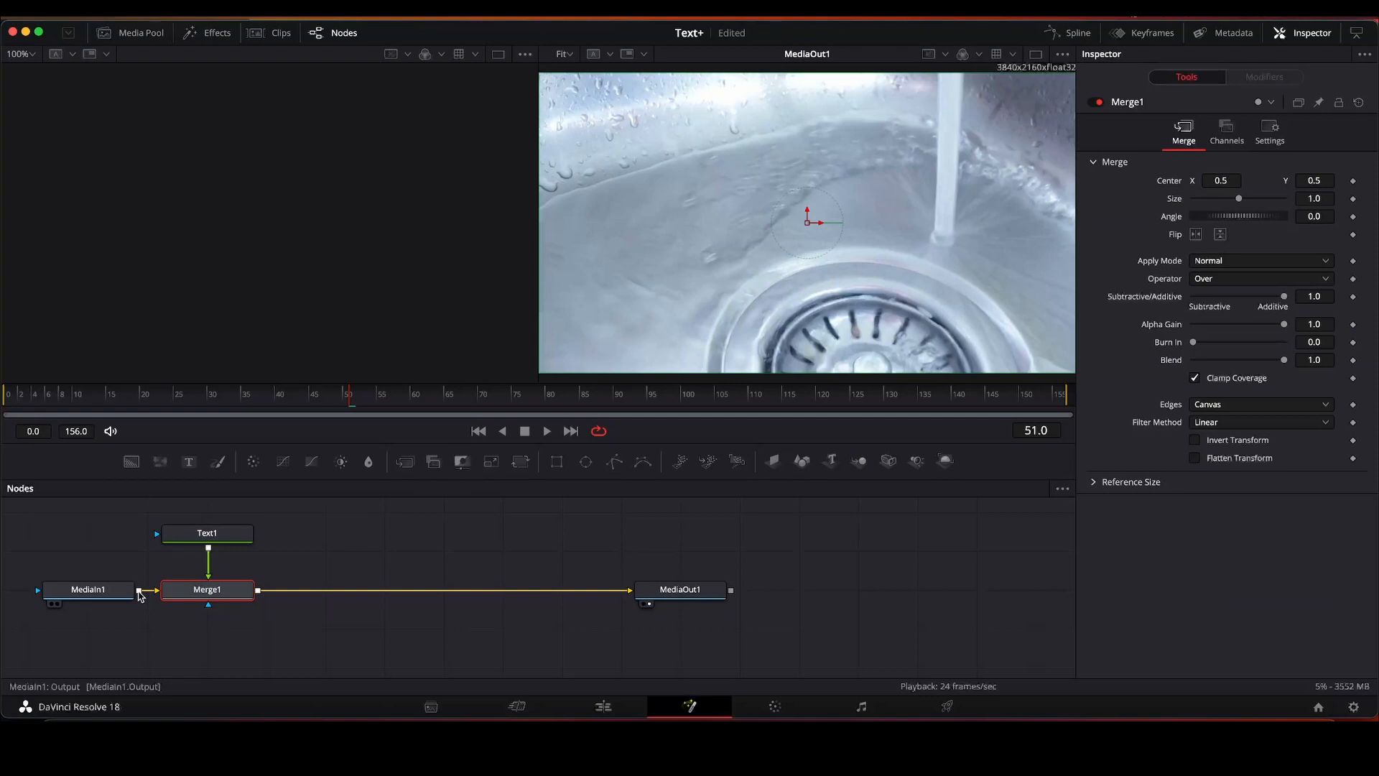
pyautogui.click(221, 535)
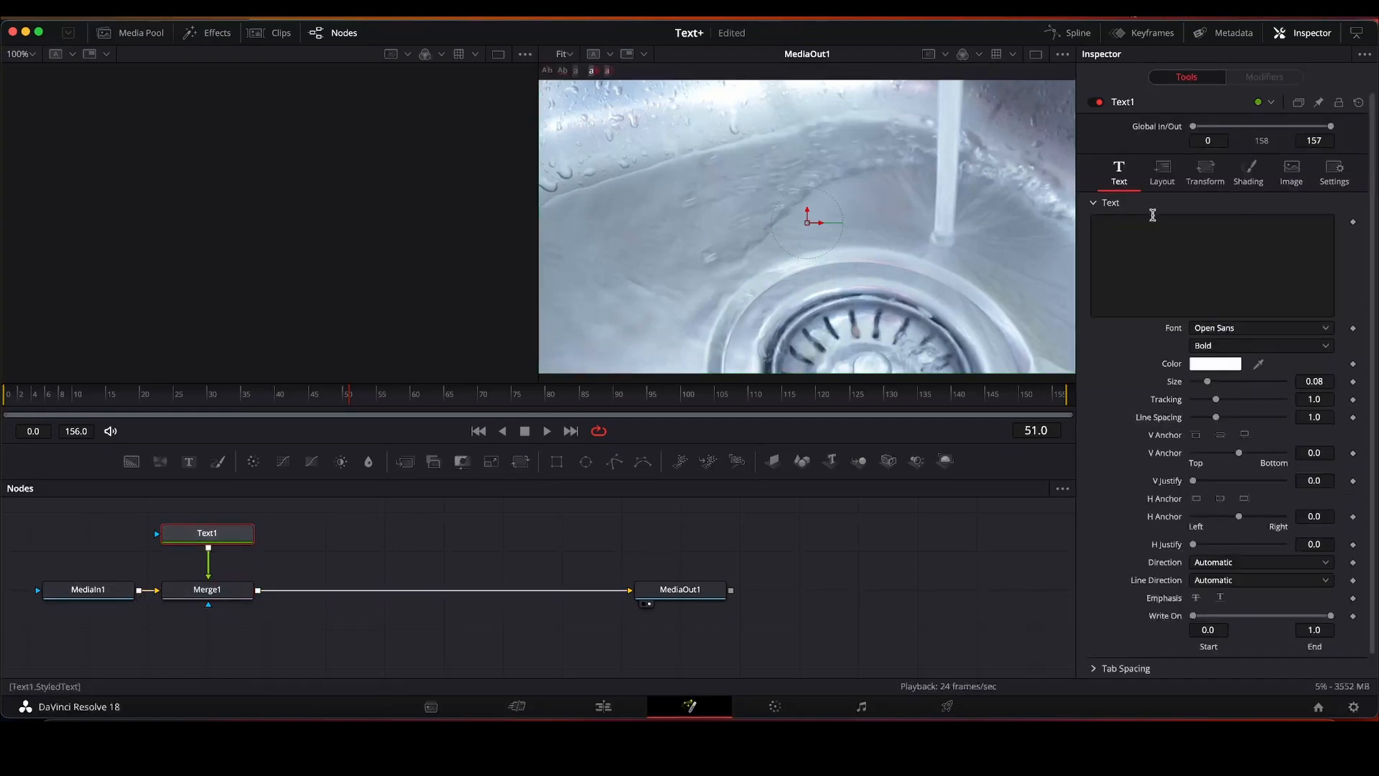
pyautogui.click(1126, 233)
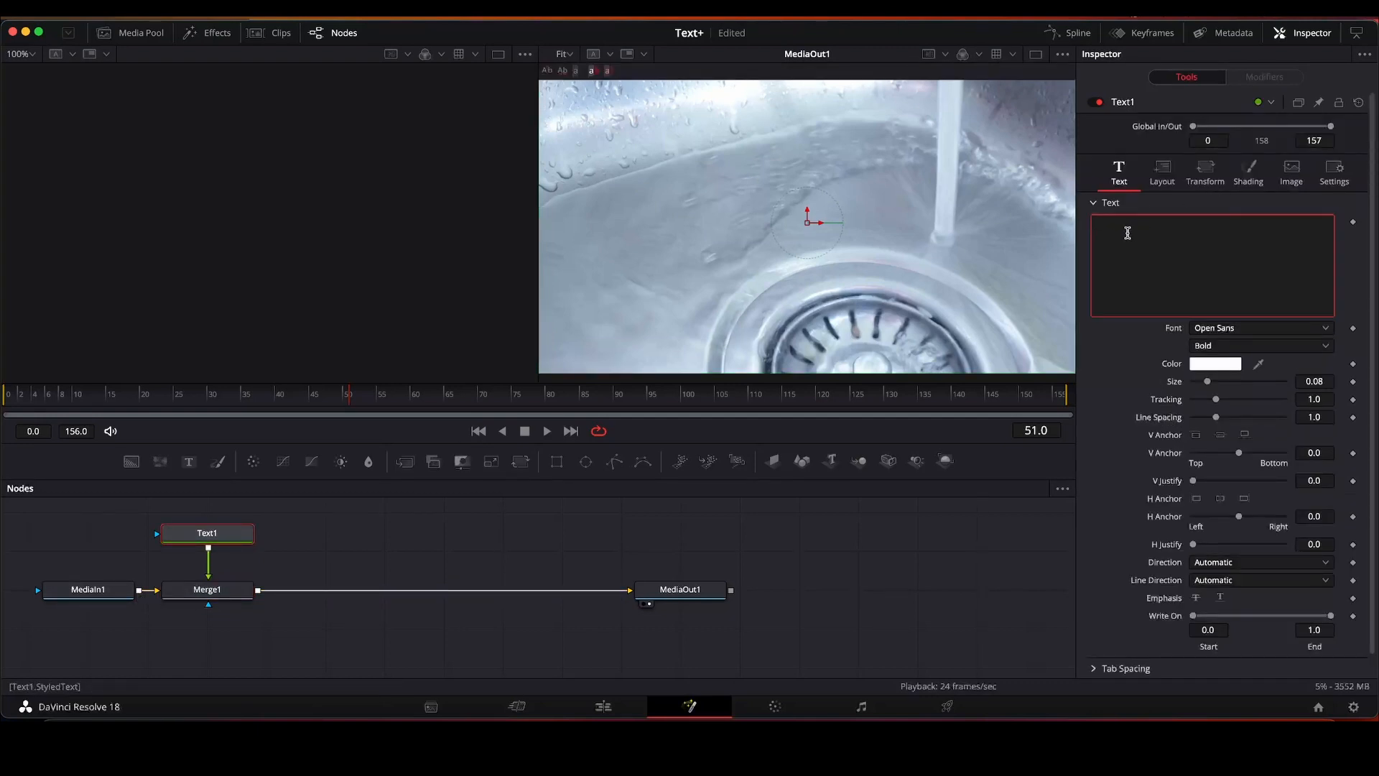
pyautogui.write('Water')
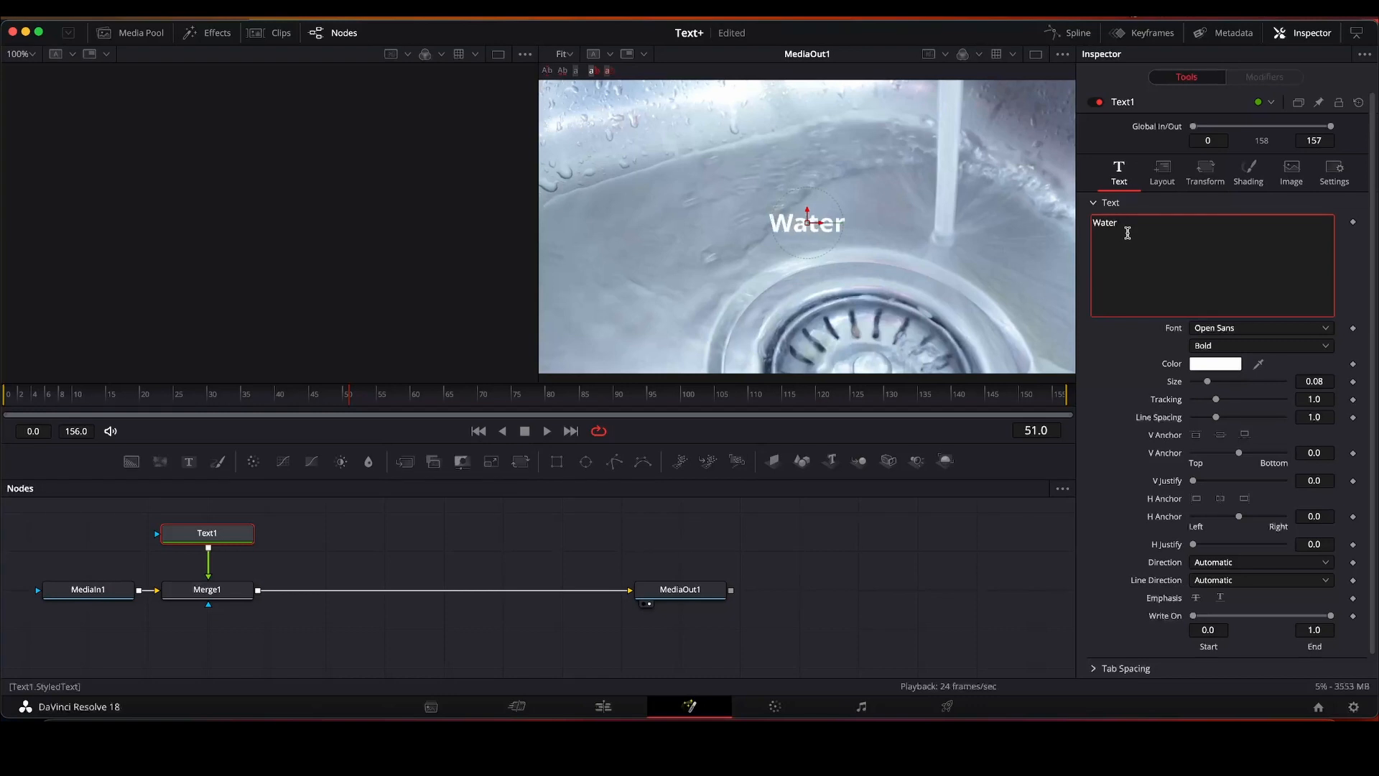
# Set the layout type of the Water text to Path
pyautogui.click(1162, 172)
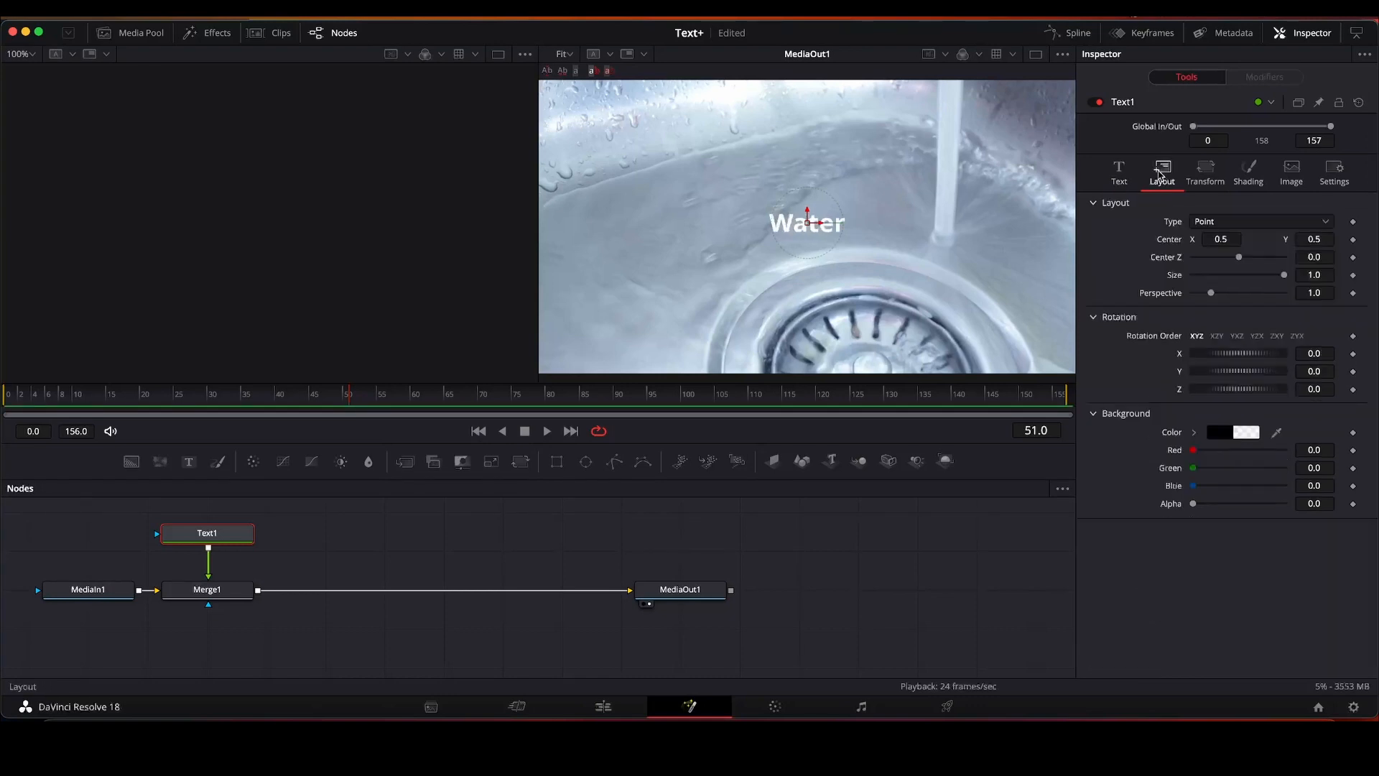
pyautogui.click(1205, 224)
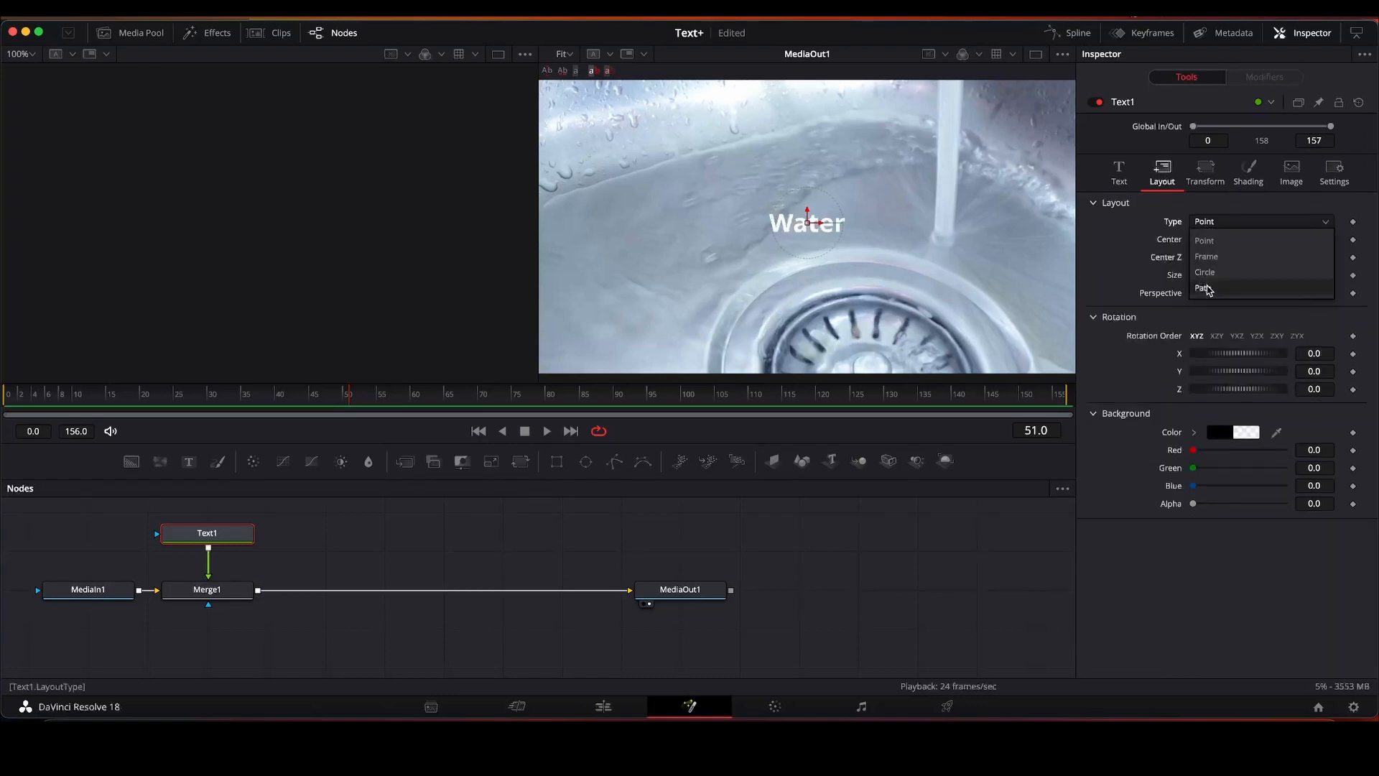
pyautogui.click(1210, 288)
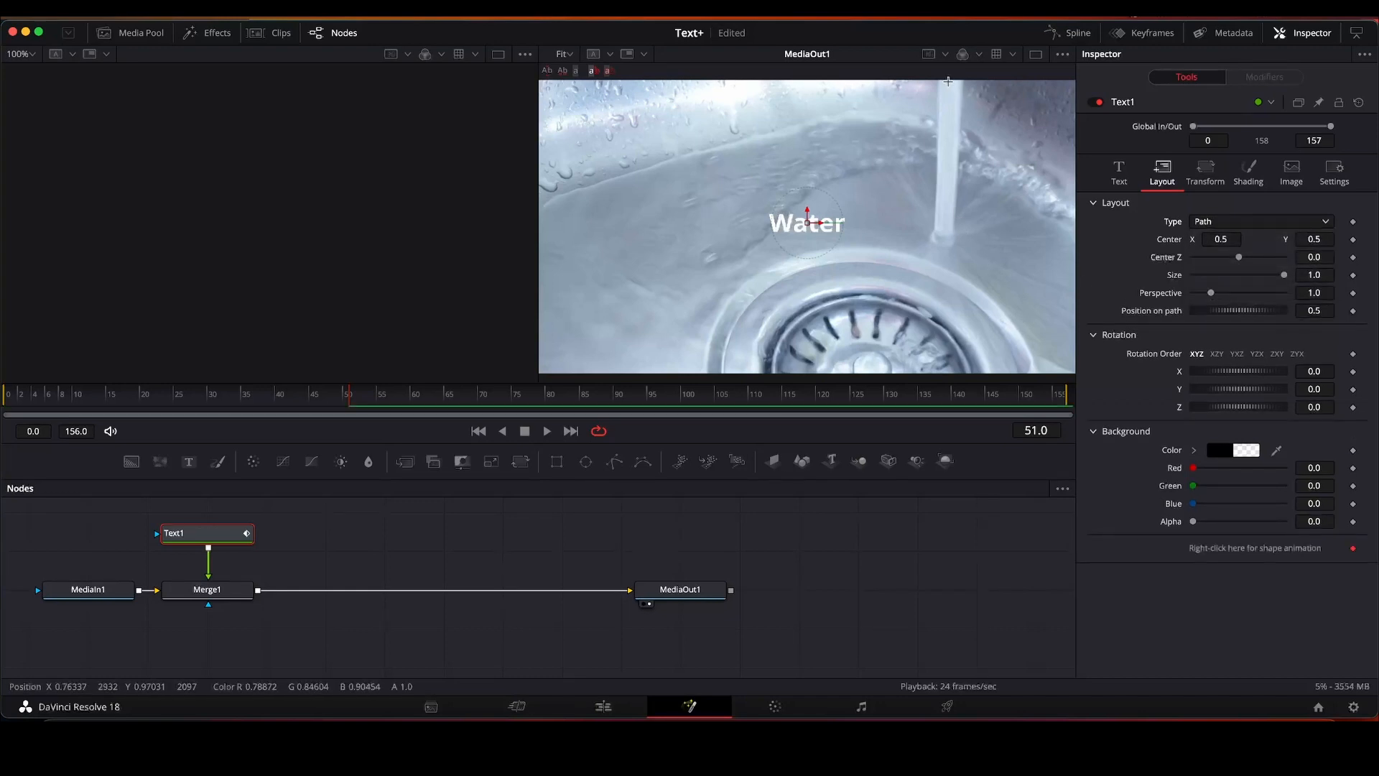
# Draw the text path from the top of the water stream down to the basin, then curving around the left side into the drain
pyautogui.click(947, 79)
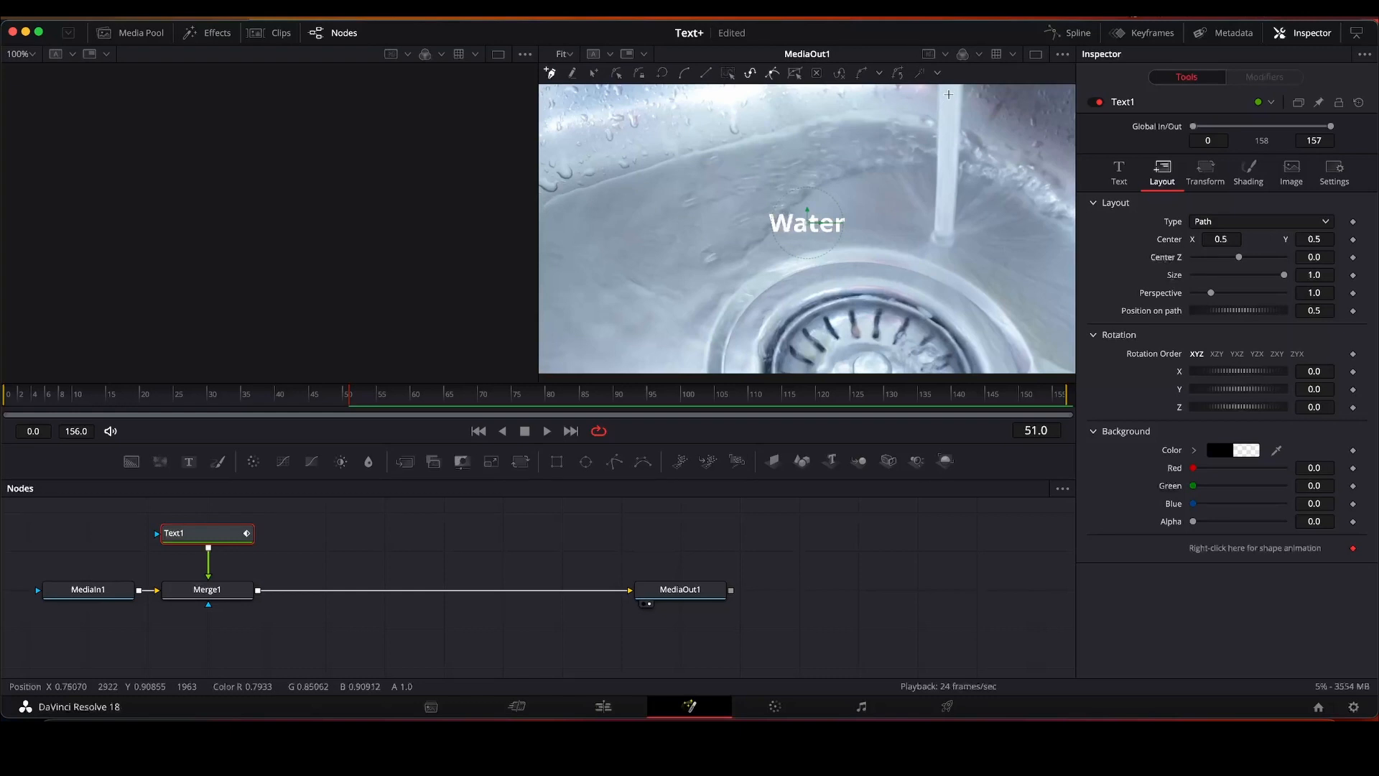
pyautogui.click(950, 87)
pyautogui.click(941, 237)
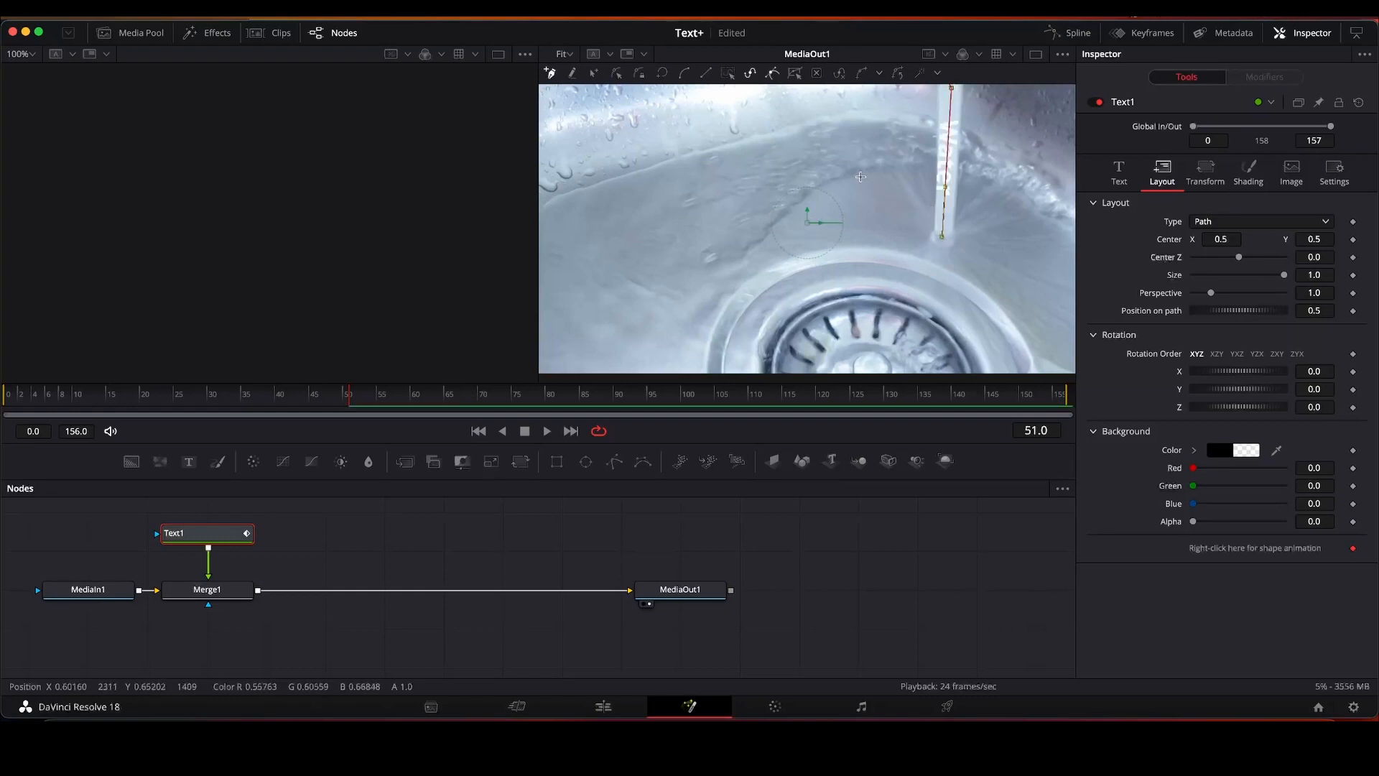
pyautogui.click(861, 175)
pyautogui.click(828, 180)
pyautogui.click(810, 193)
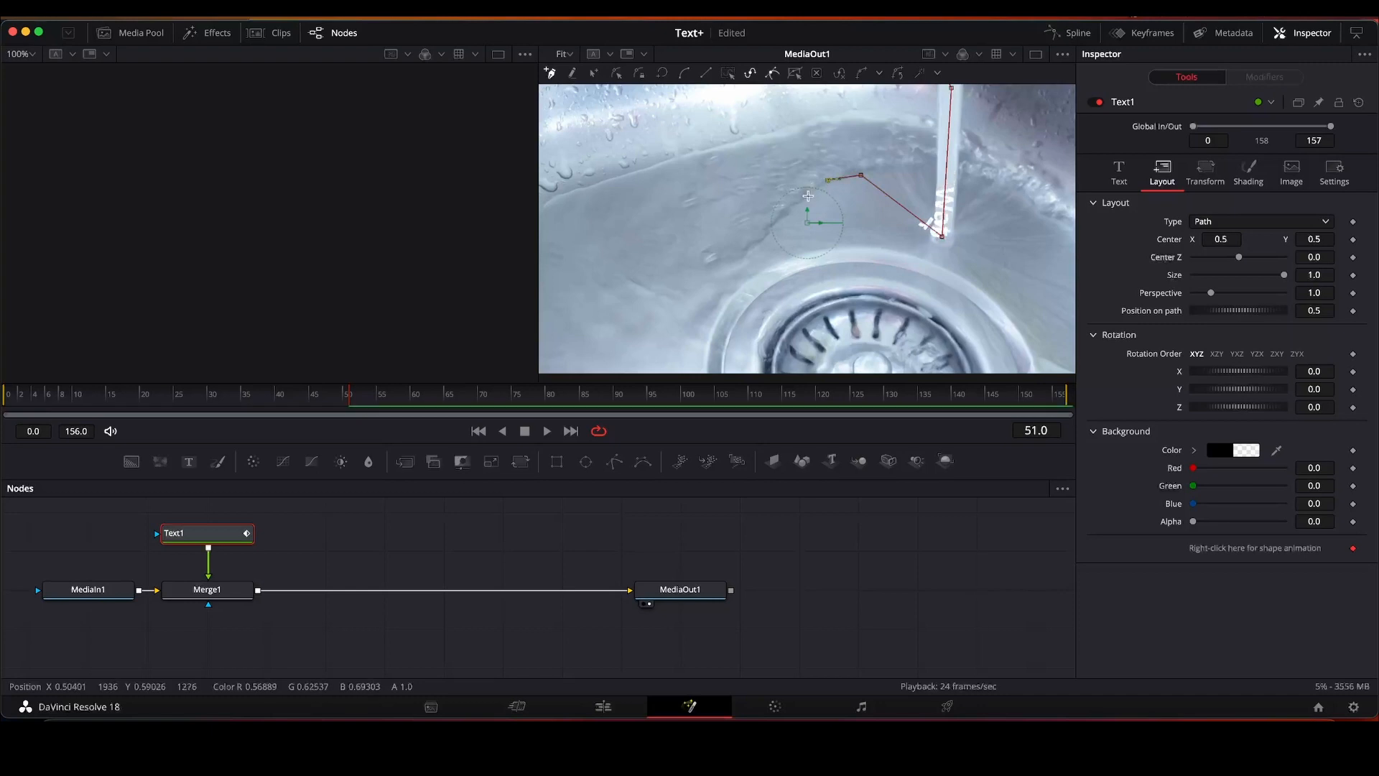
pyautogui.click(792, 209)
pyautogui.click(760, 239)
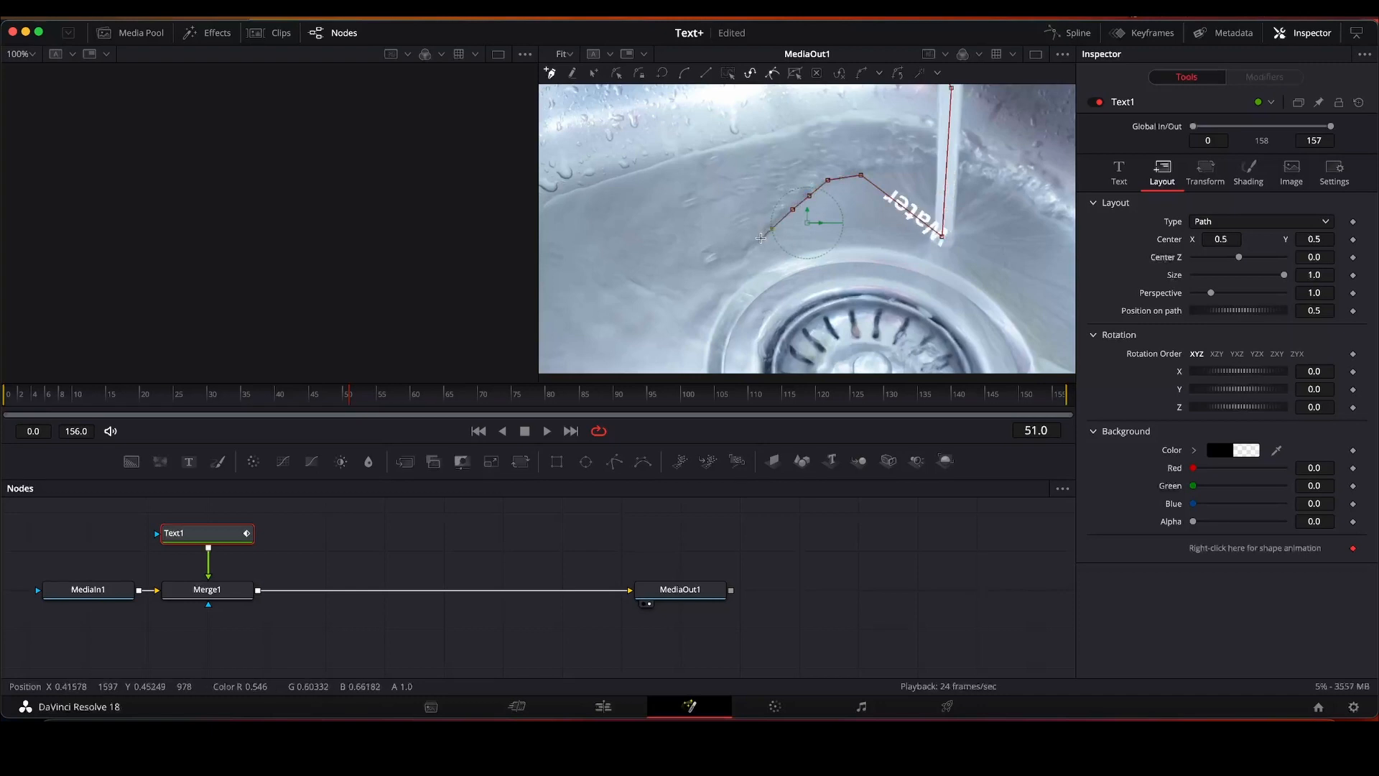
pyautogui.click(734, 271)
pyautogui.click(729, 293)
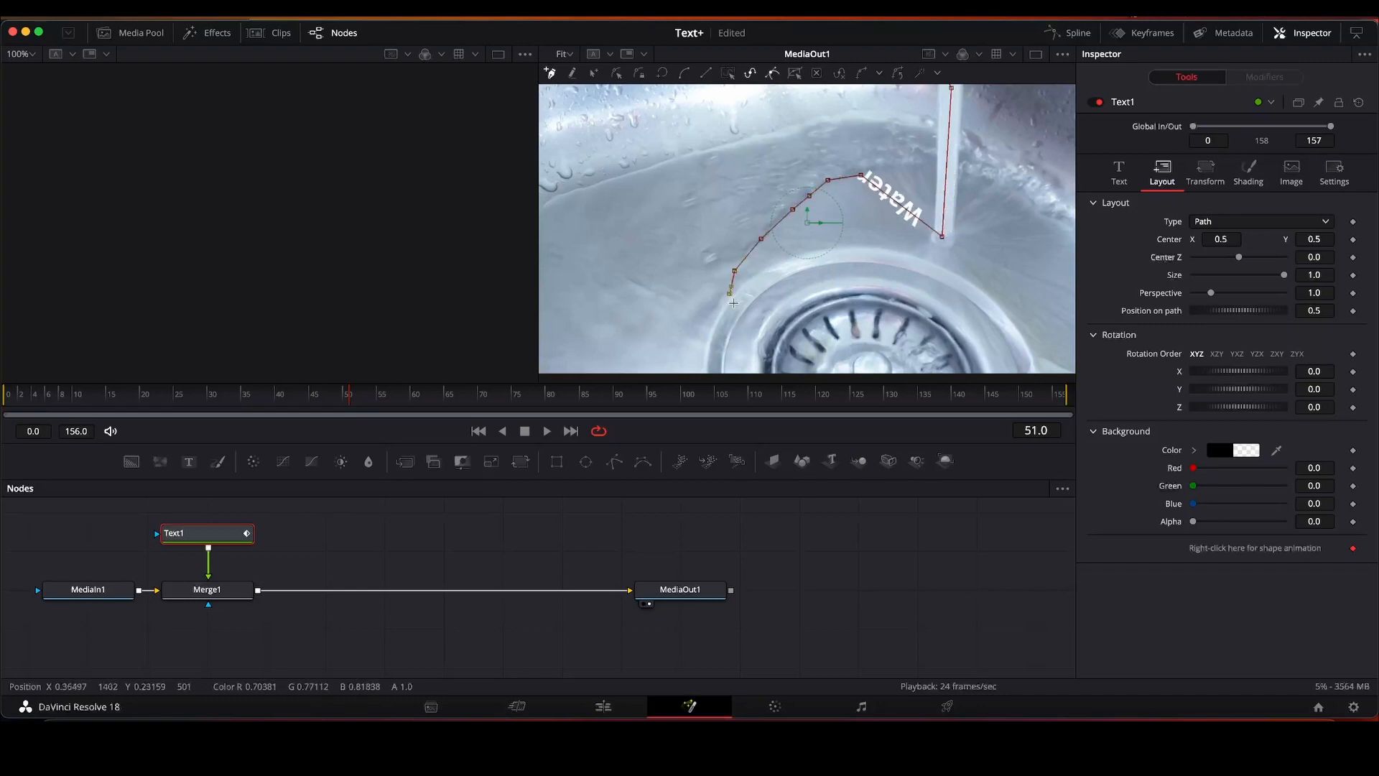
pyautogui.click(737, 309)
pyautogui.click(750, 331)
pyautogui.click(763, 335)
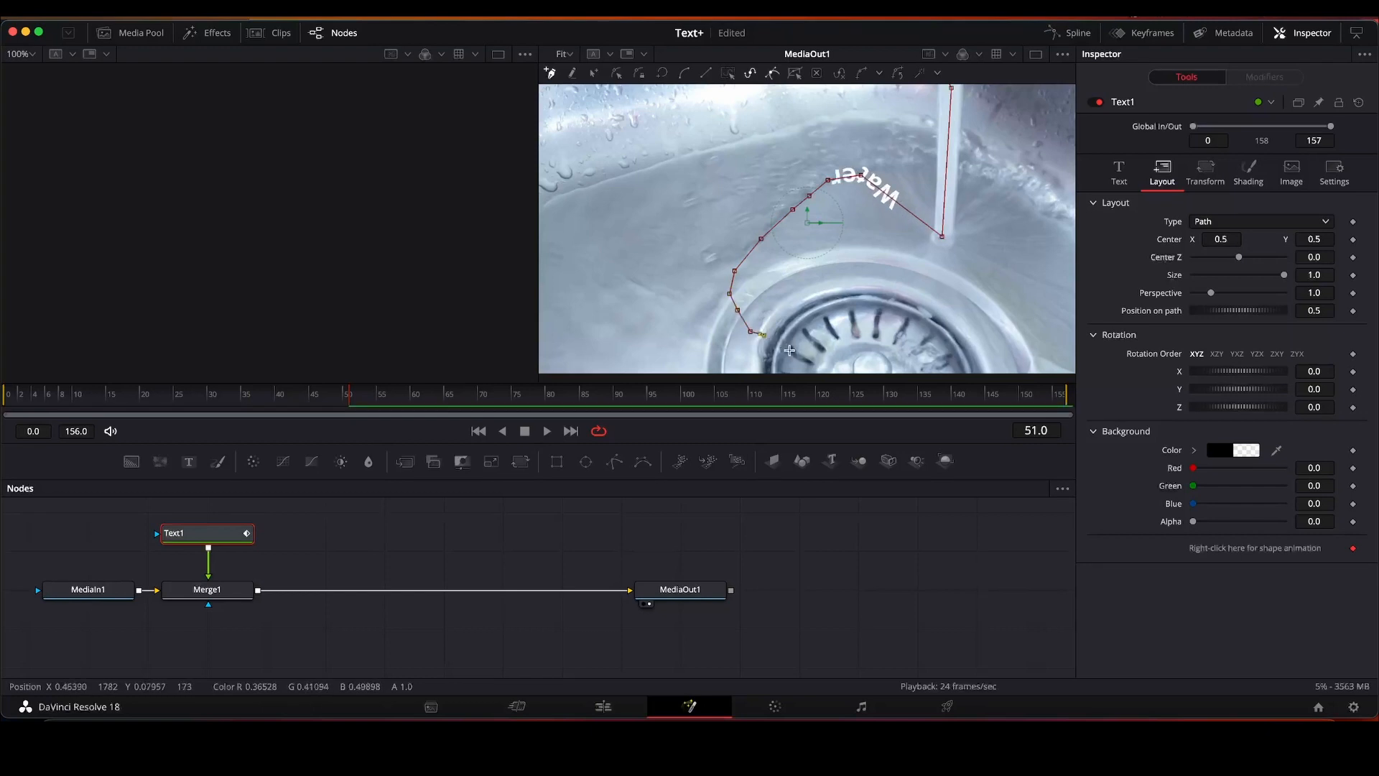
pyautogui.click(791, 350)
pyautogui.click(806, 359)
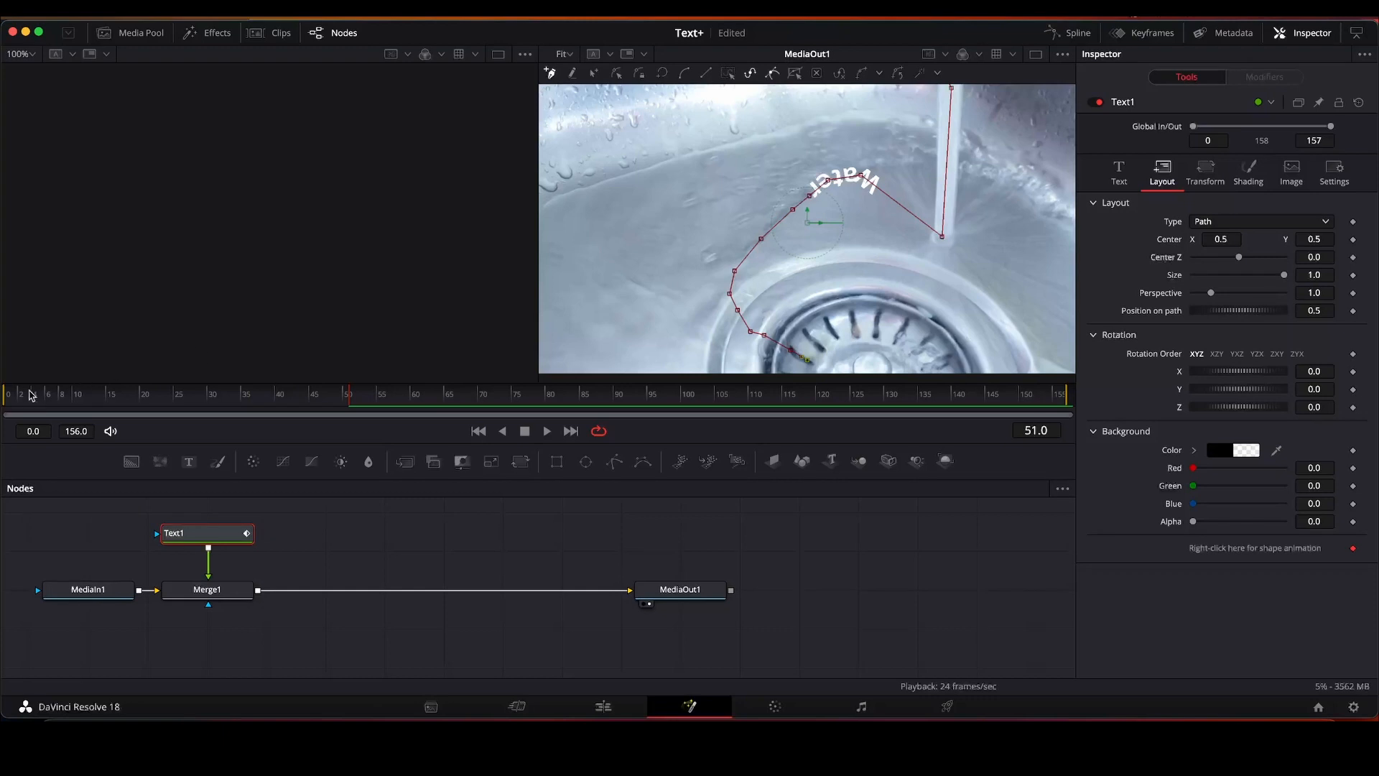
# Keyframe the Water text's Position on path from -0.058 at frame 0 to 1.101 at frame 156, and play the animation
pyautogui.click(9, 394)
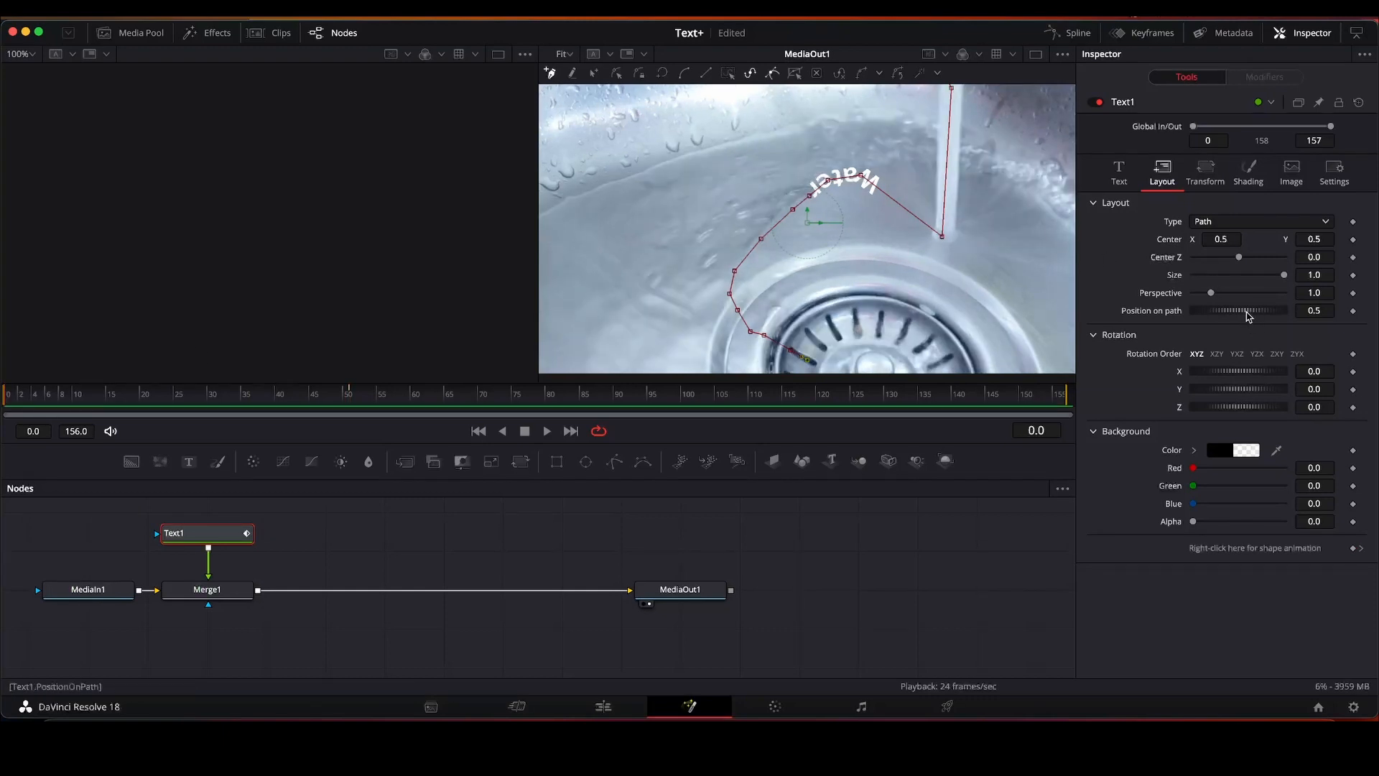
pyautogui.moveTo(1250, 316); pyautogui.dragTo(1192, 323)
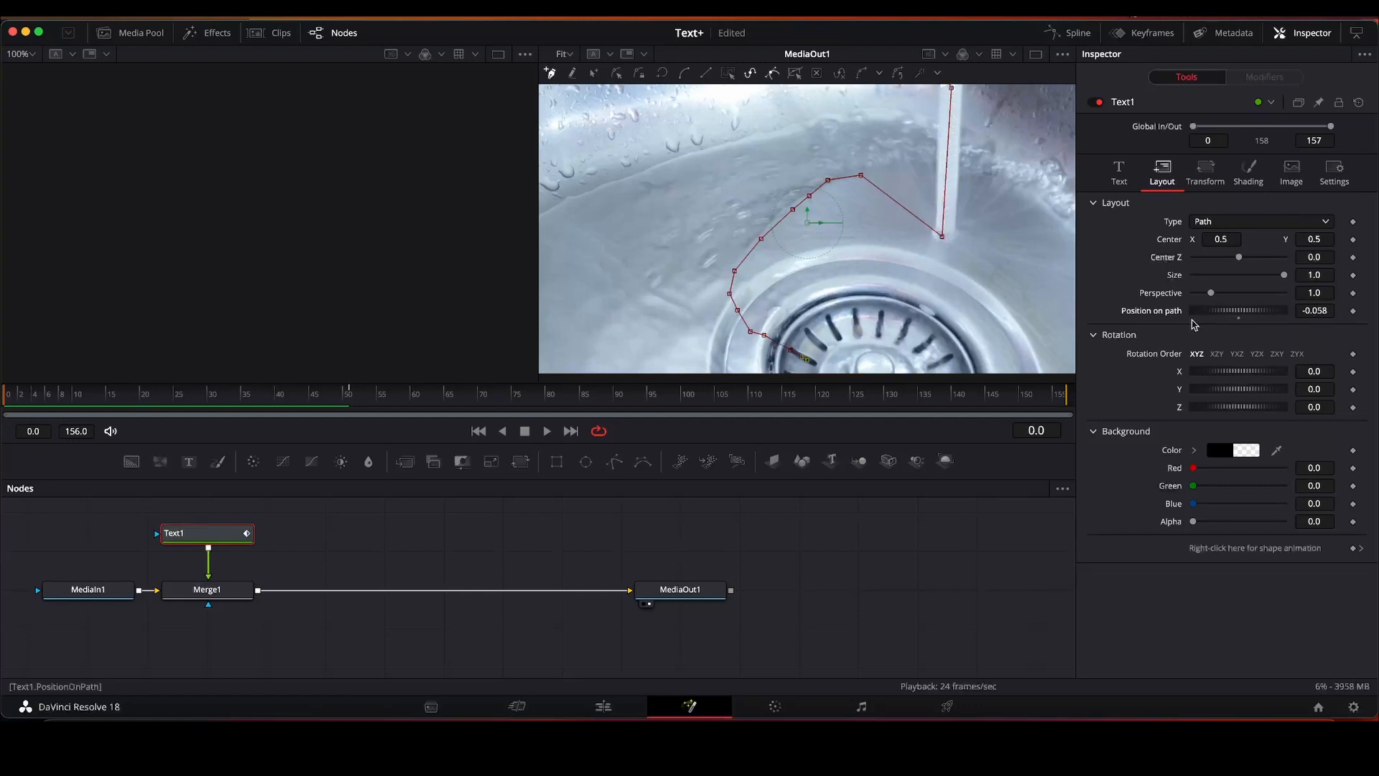
pyautogui.click(1353, 312)
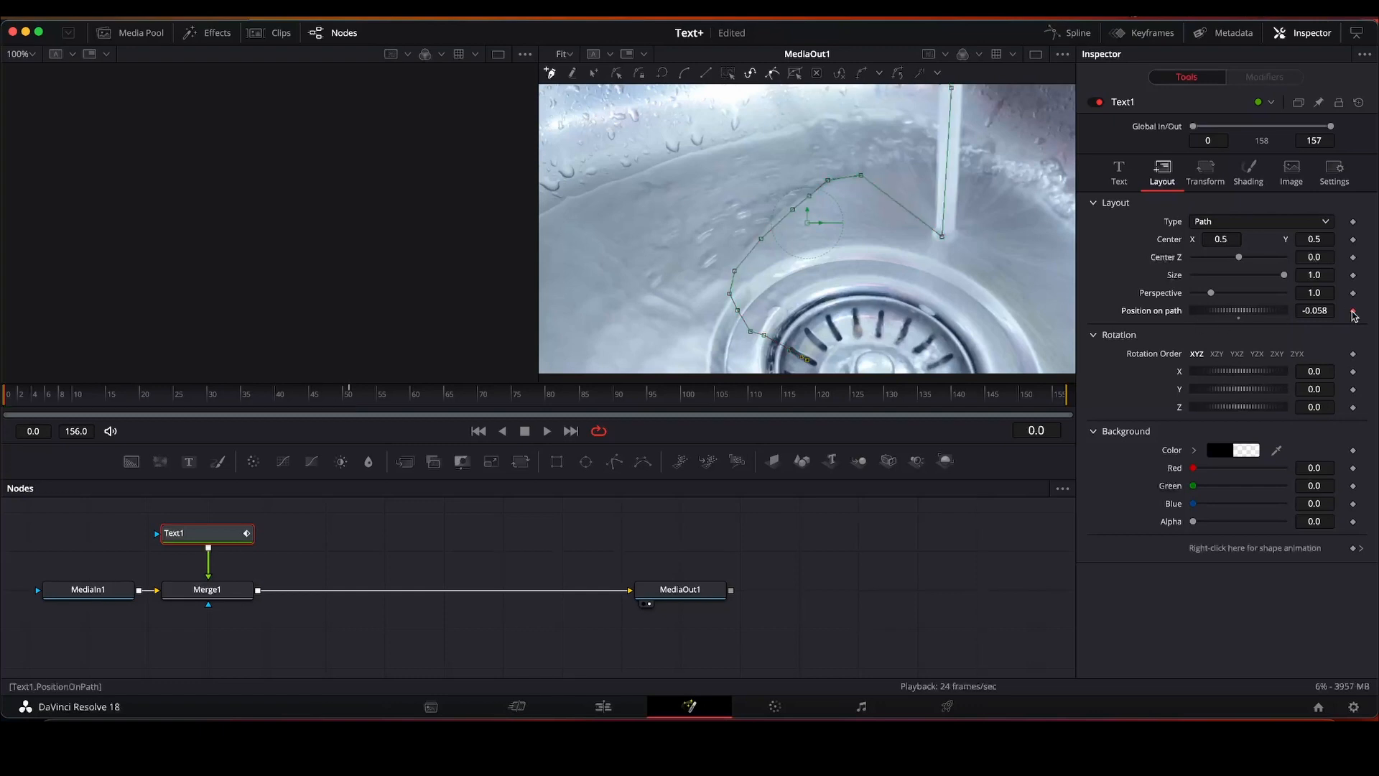
pyautogui.click(1058, 408)
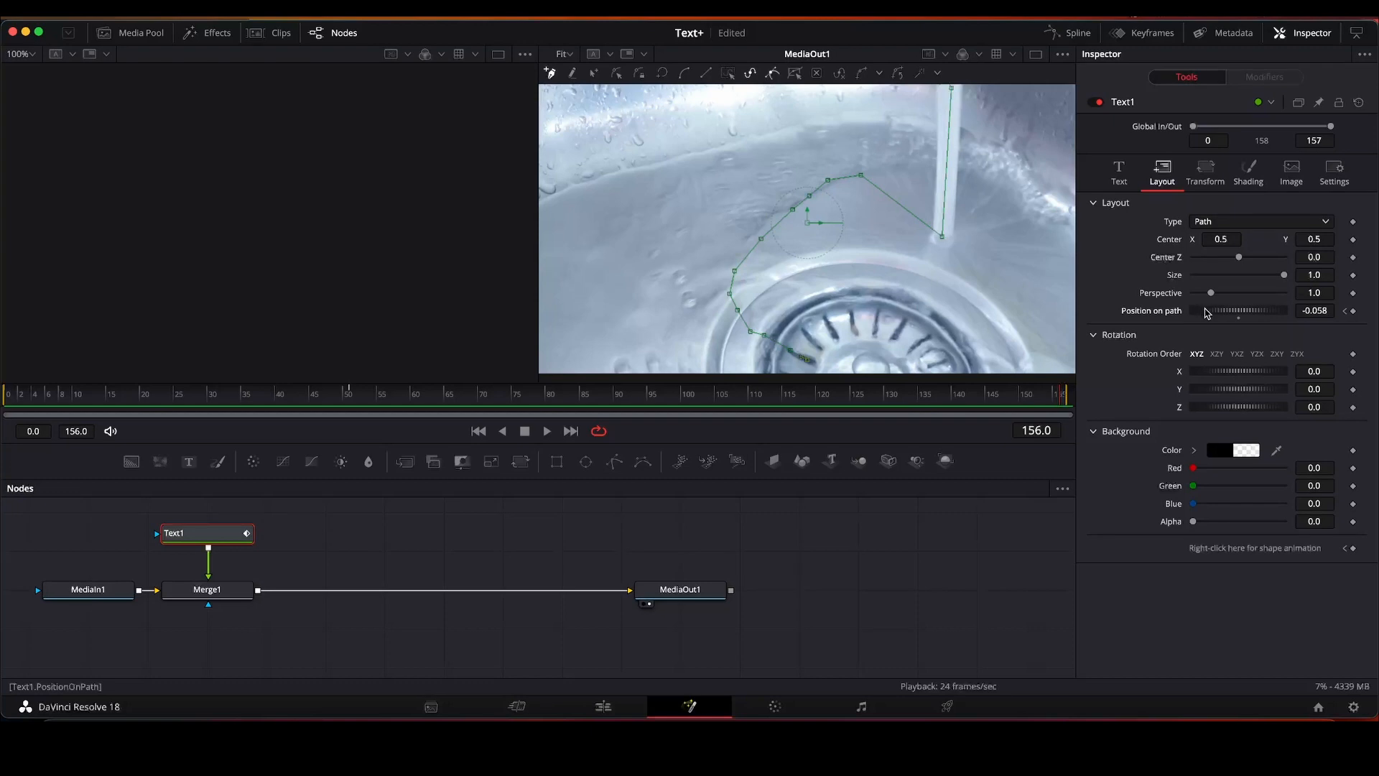
pyautogui.moveTo(1206, 314); pyautogui.dragTo(1322, 323)
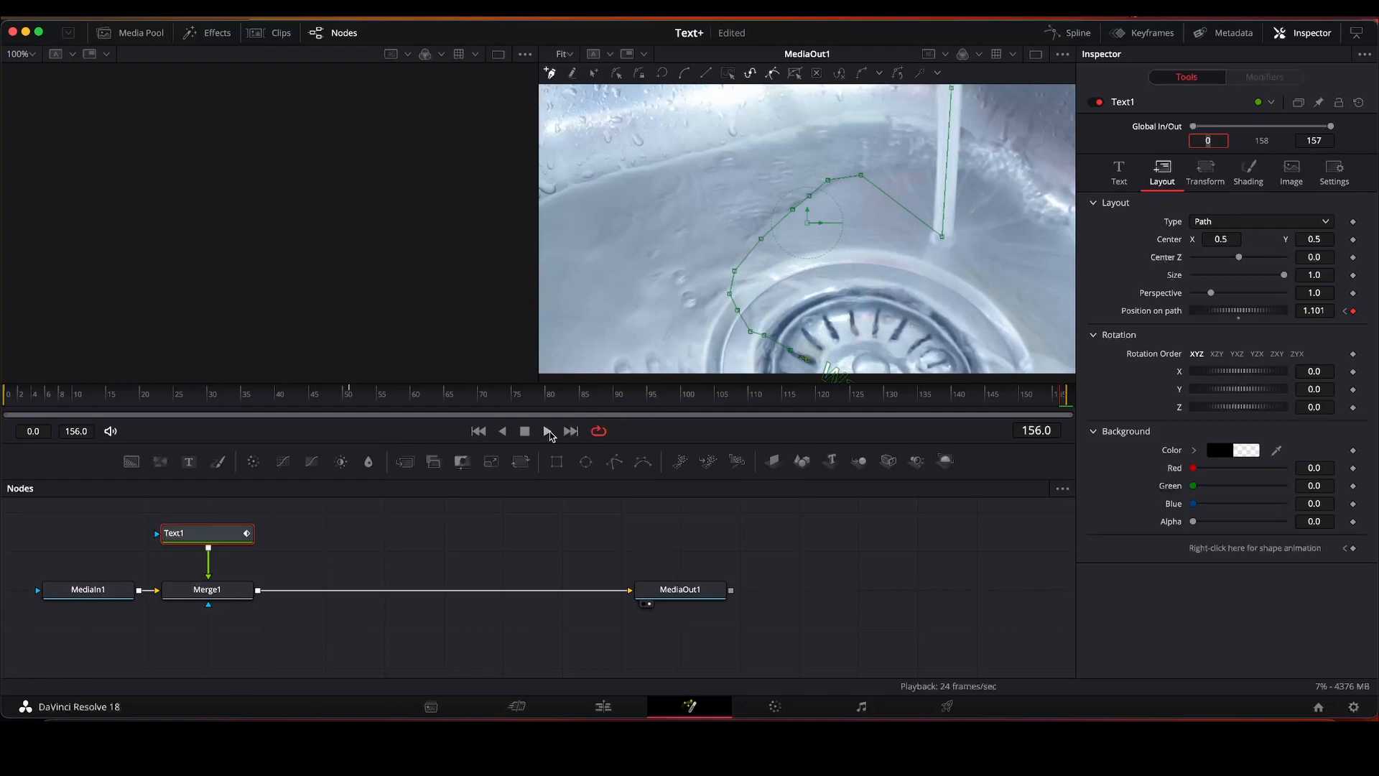
pyautogui.click(548, 431)
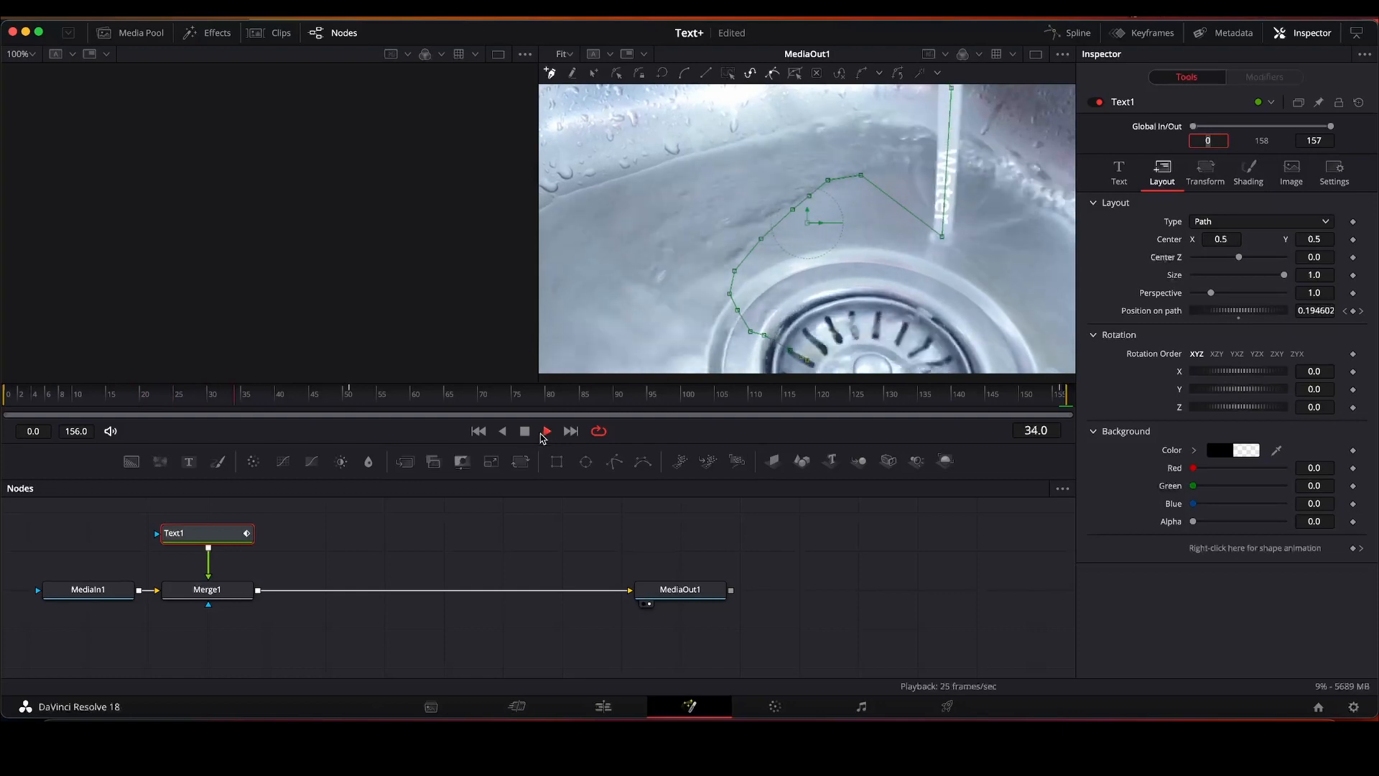
pyautogui.click(525, 432)
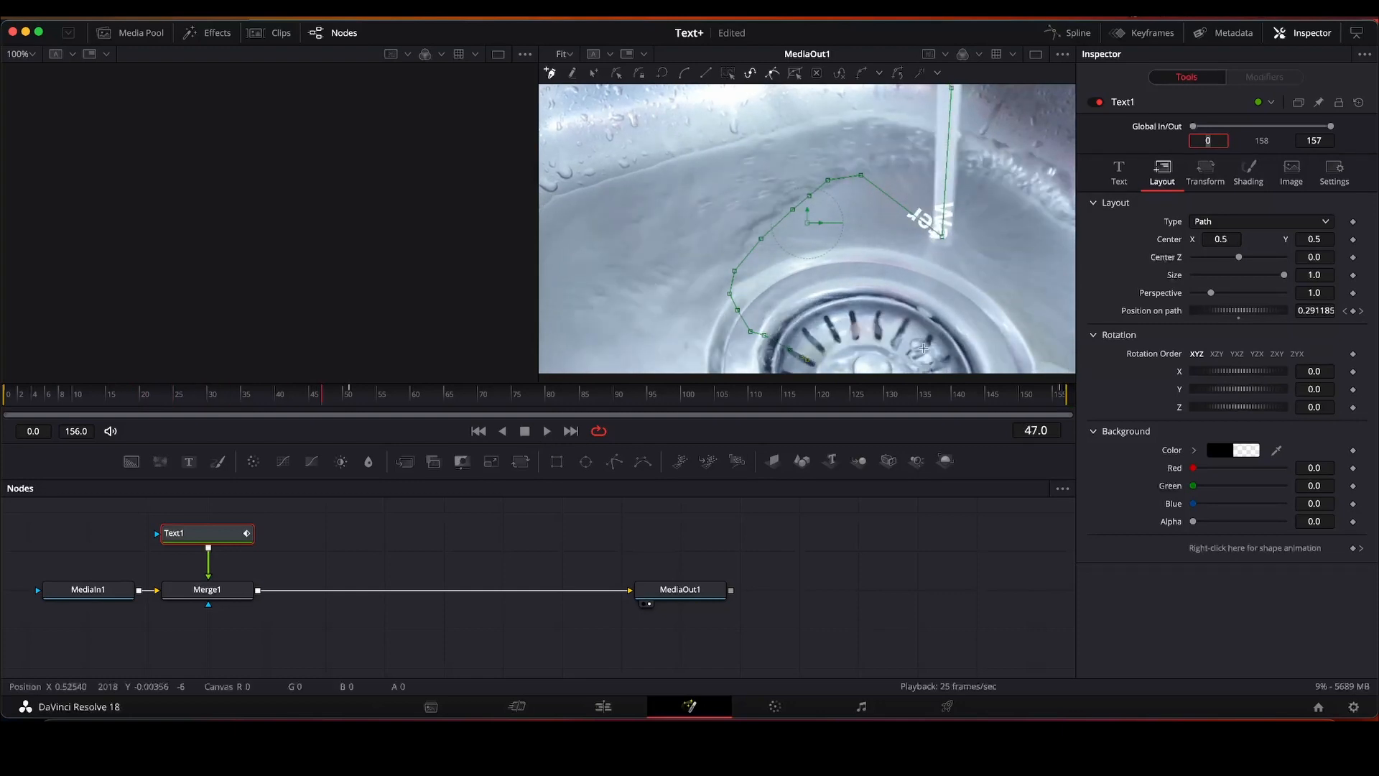
# Keyframe the Water text's size from 0.08 at frame 47 down to about 0.047 at frame 155, and play the animation
pyautogui.click(1118, 170)
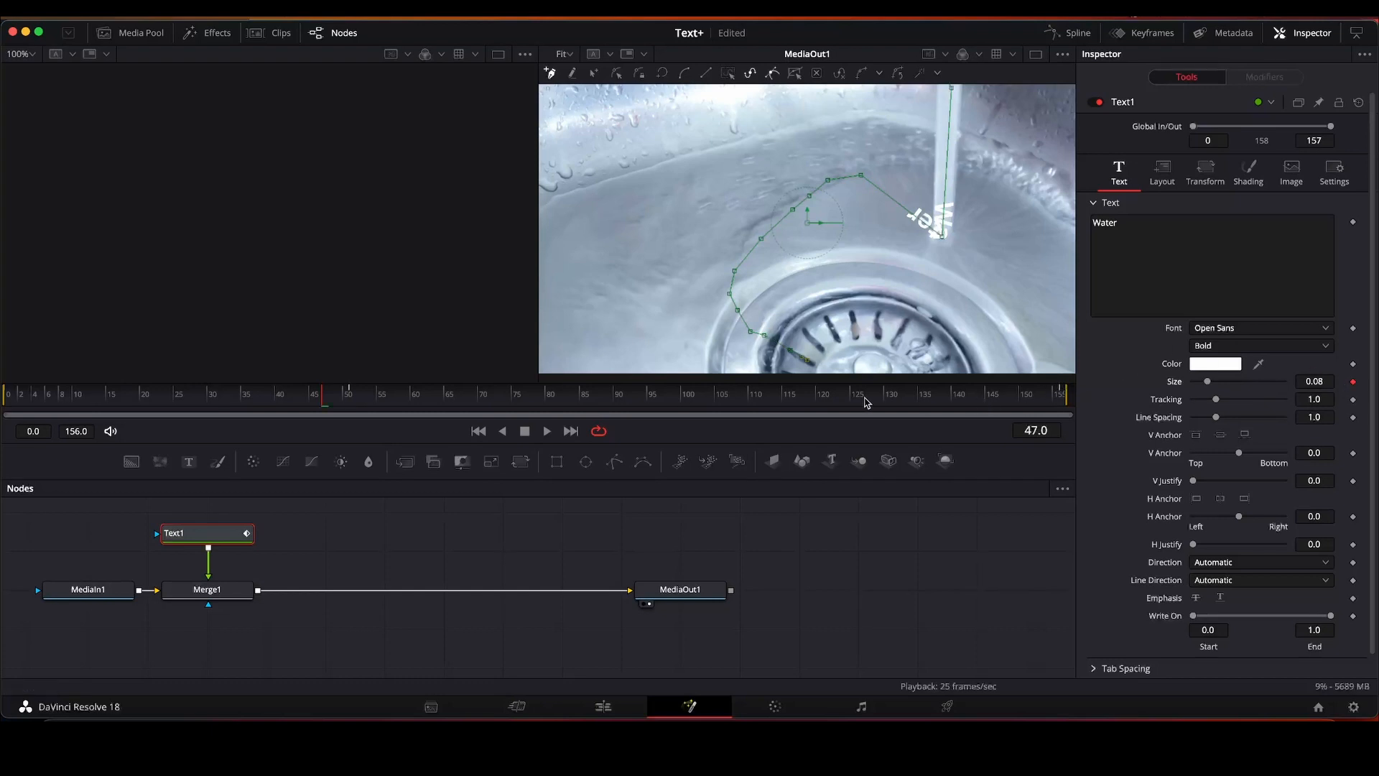
pyautogui.click(1059, 395)
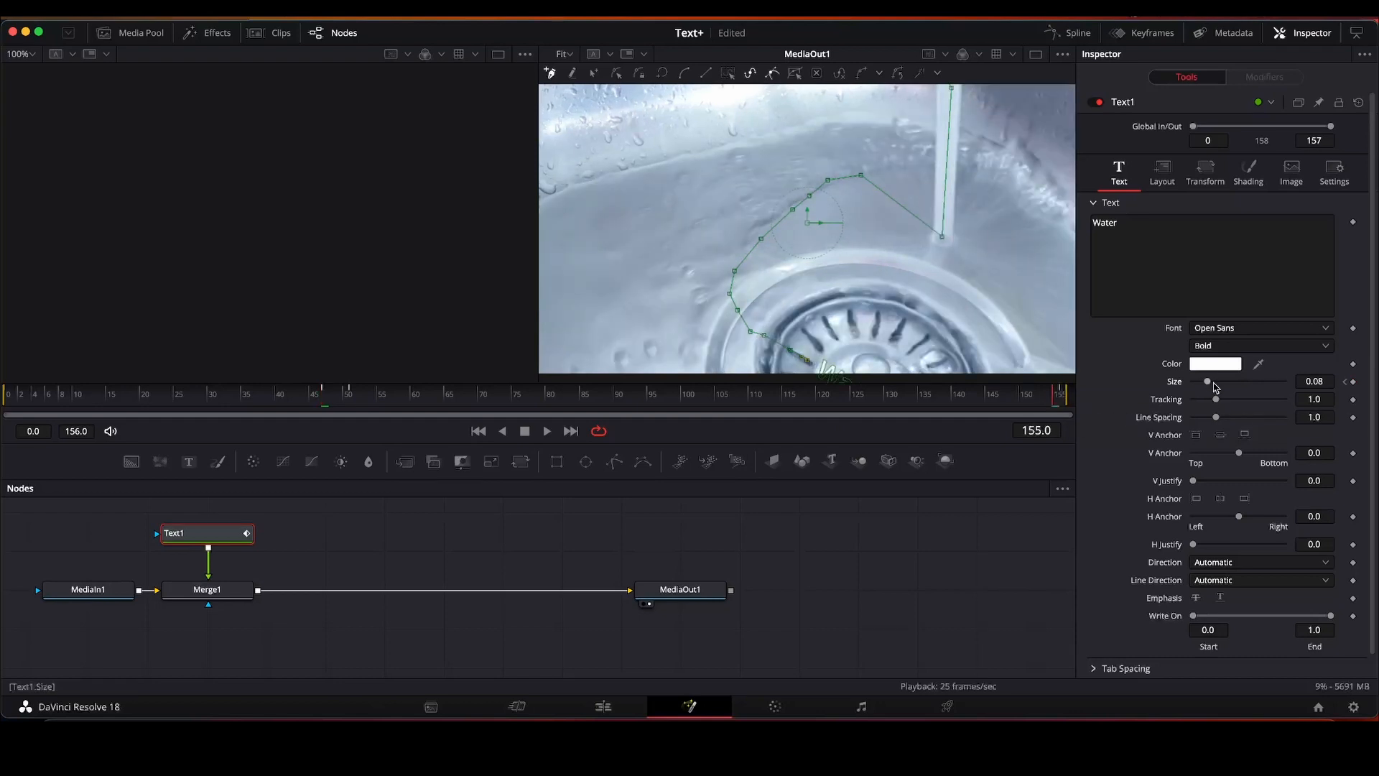
pyautogui.moveTo(1209, 385); pyautogui.dragTo(1204, 386)
pyautogui.click(1310, 382)
pyautogui.press('Tab')
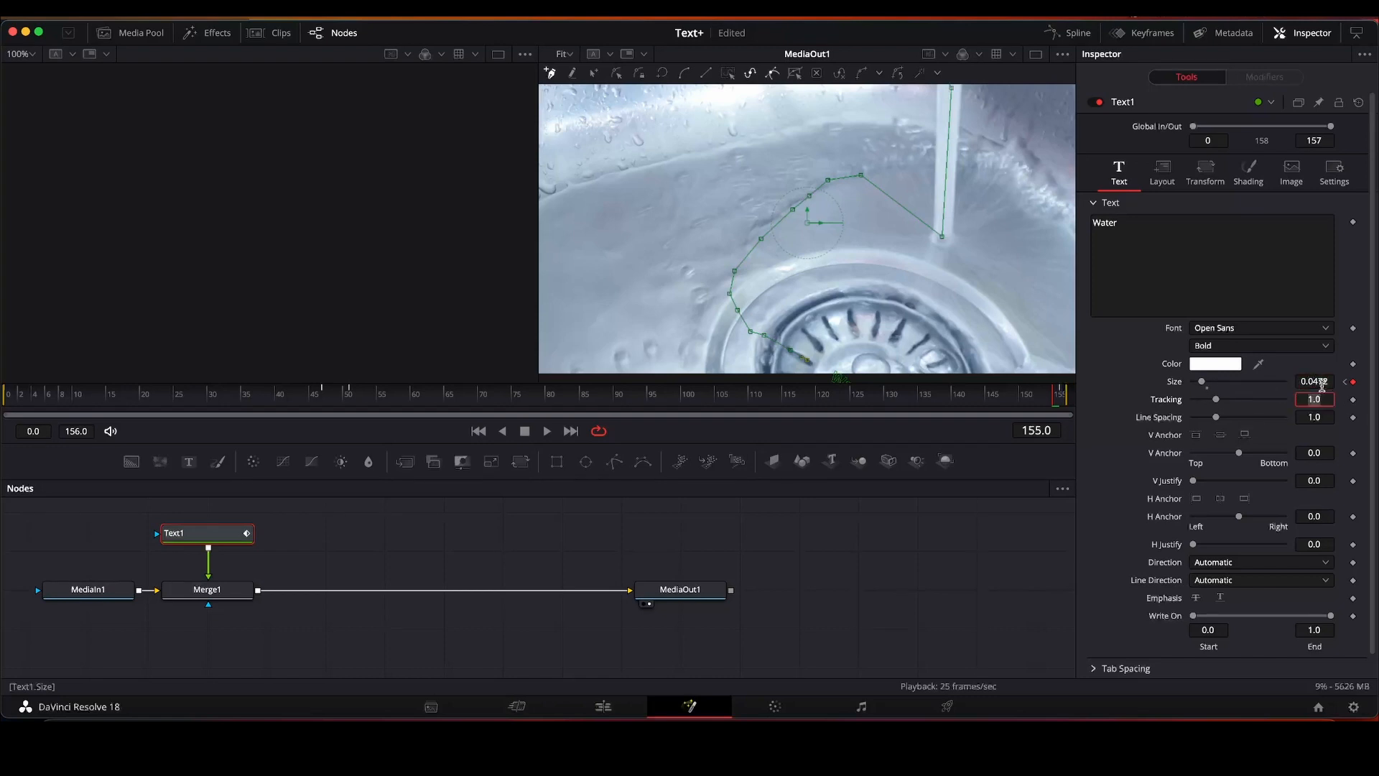
pyautogui.click(547, 431)
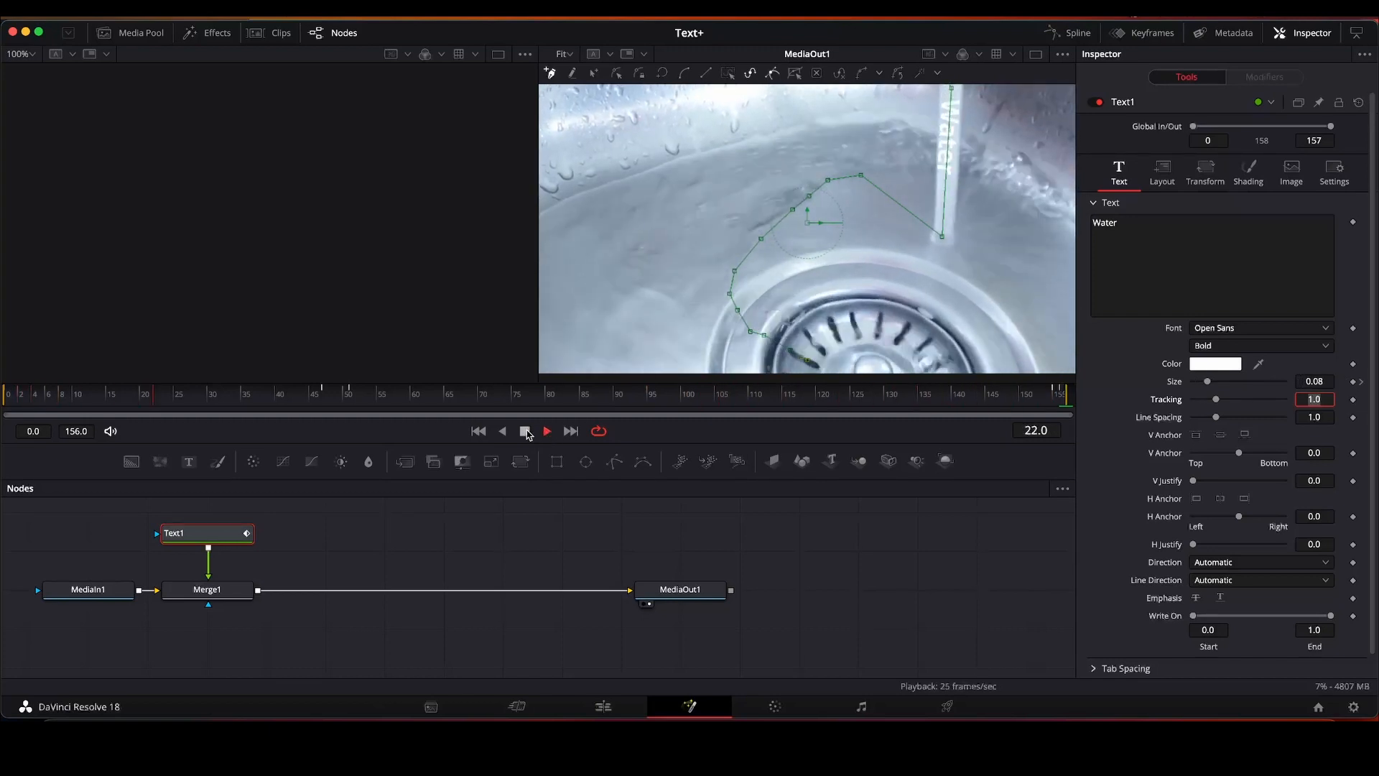
pyautogui.click(527, 431)
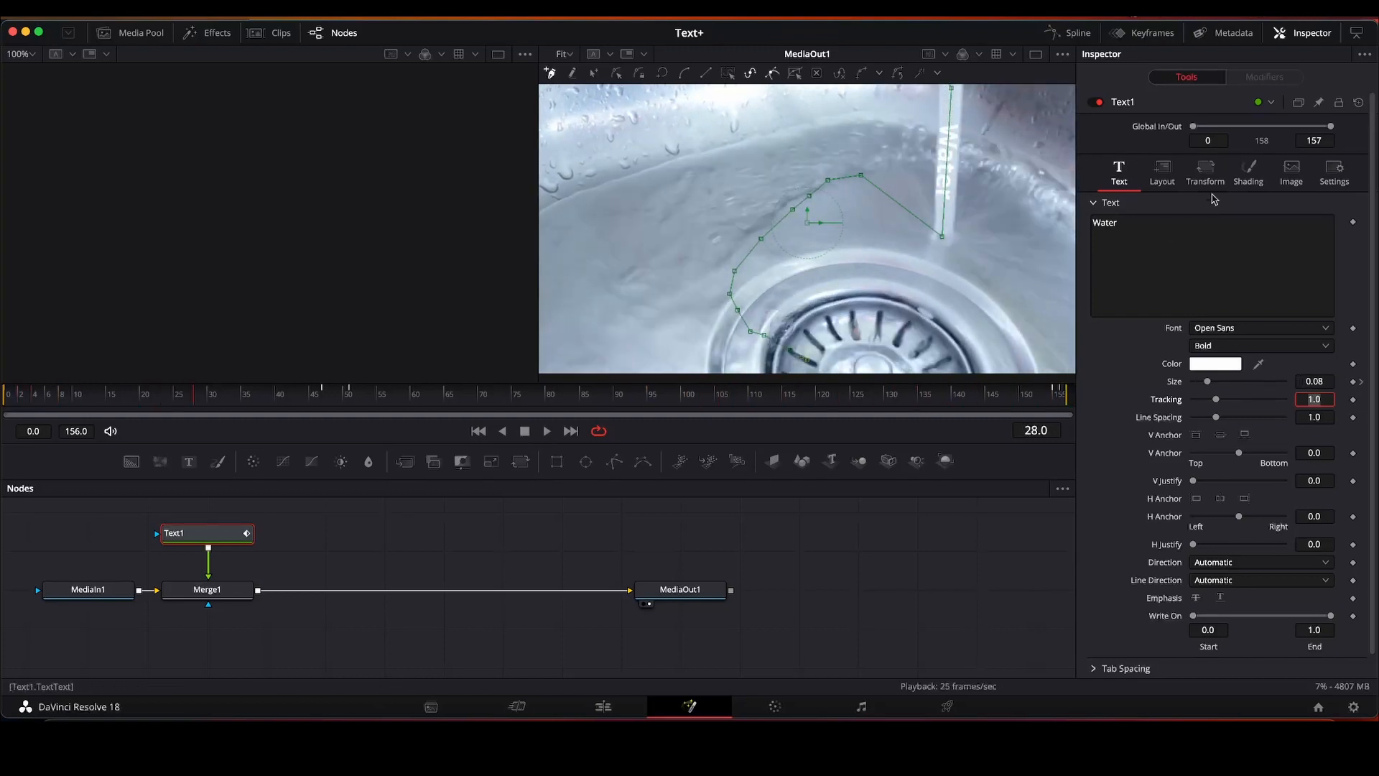
# Rotate the Water text's individual characters to 88.7 on Z and set their spacing to 1.228
pyautogui.click(1209, 169)
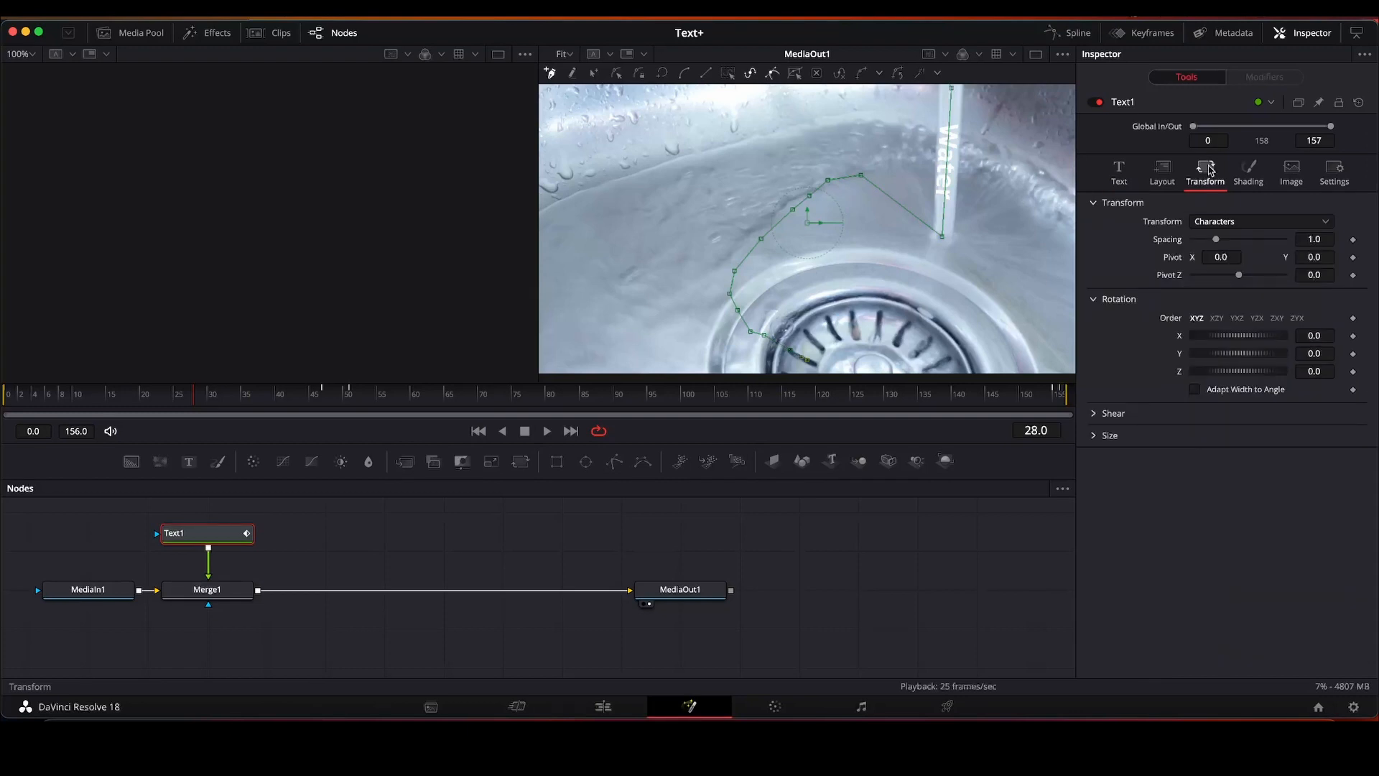
pyautogui.moveTo(1226, 373); pyautogui.dragTo(1249, 374)
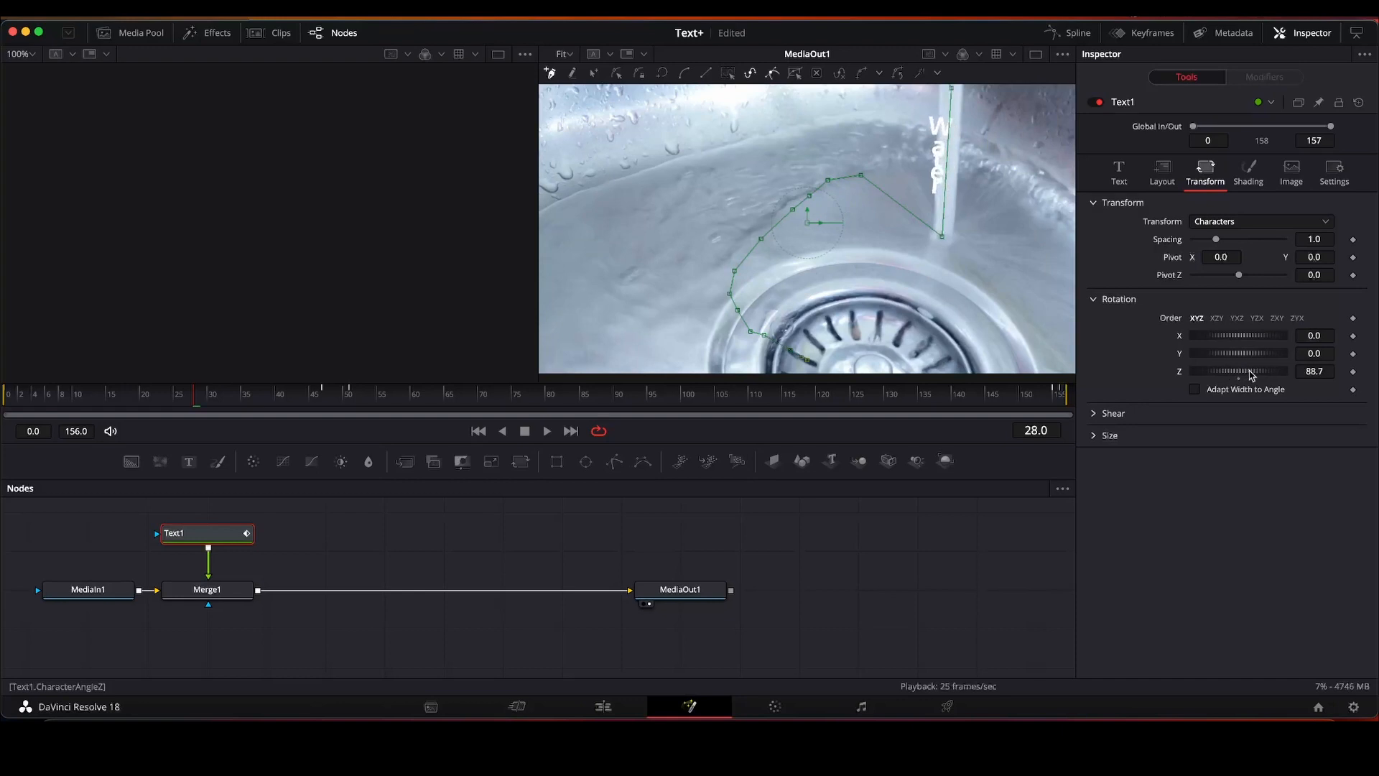
pyautogui.moveTo(1216, 241); pyautogui.dragTo(1223, 244)
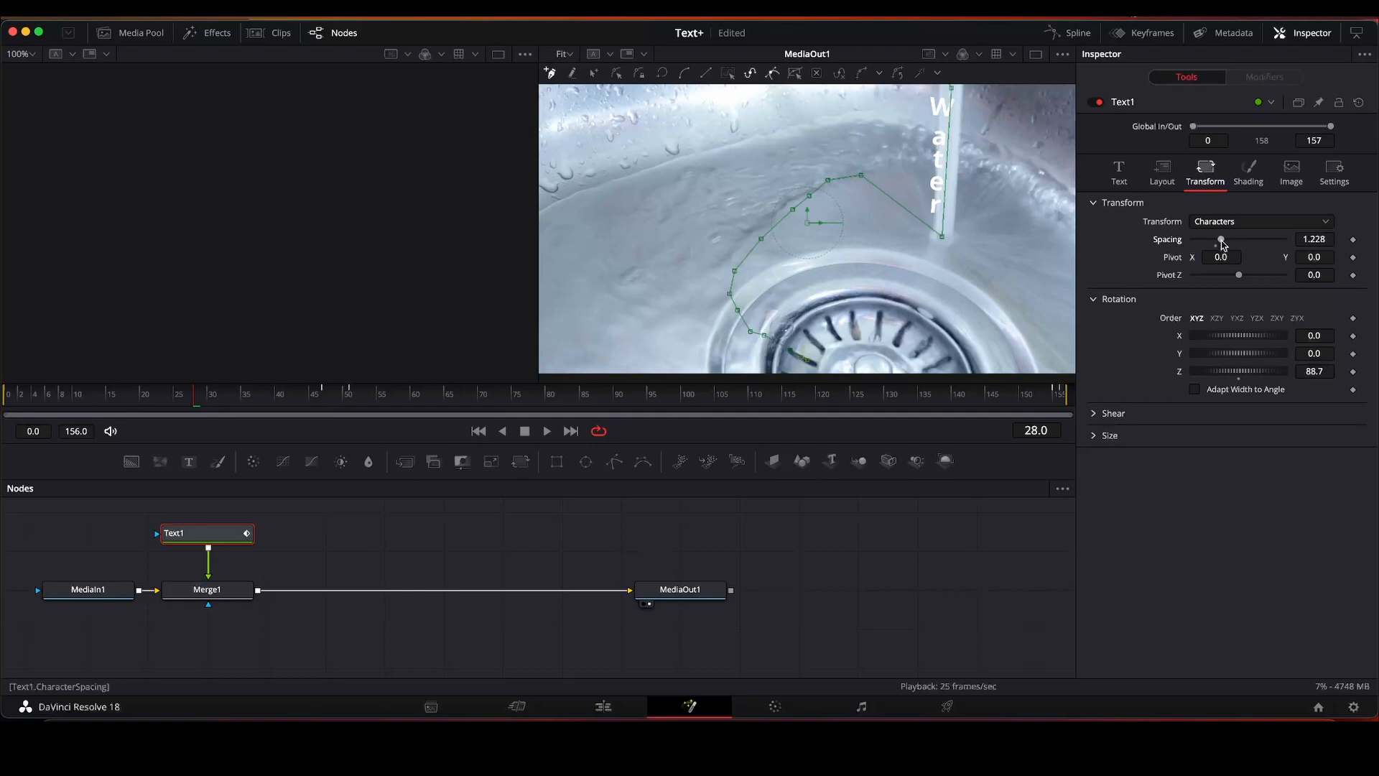
# Enable the outline shading element on the Water text in dark blue with a thickness of 0.0969, and play the animation
pyautogui.click(1250, 180)
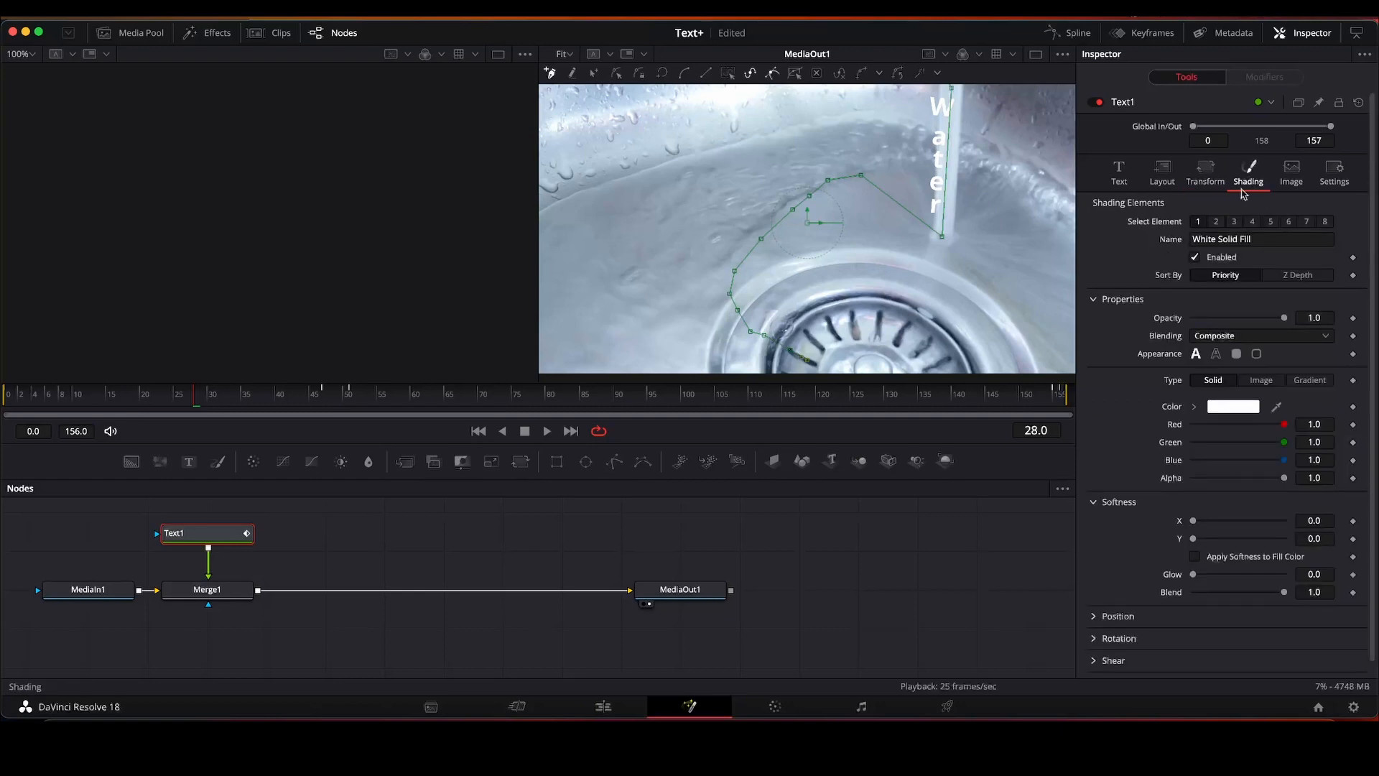
pyautogui.click(1216, 221)
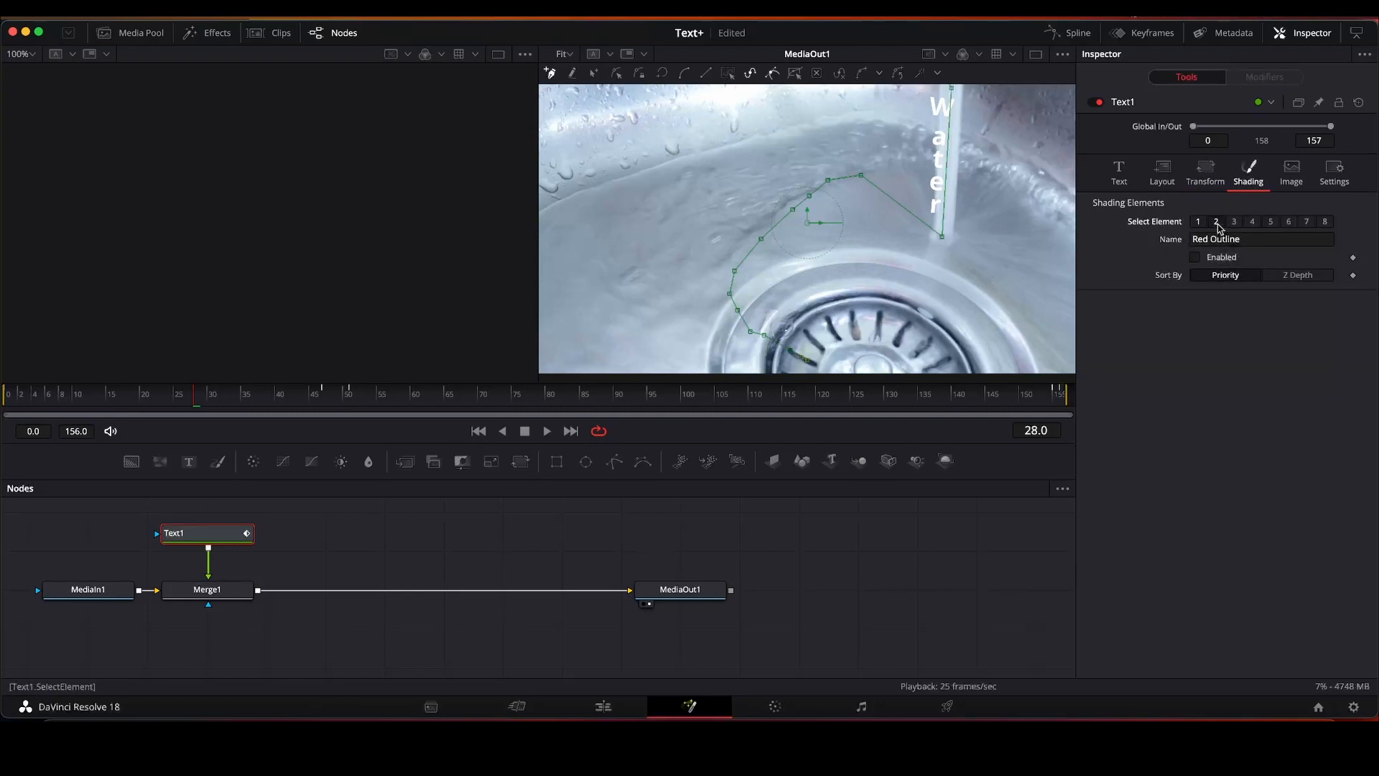
pyautogui.click(1196, 257)
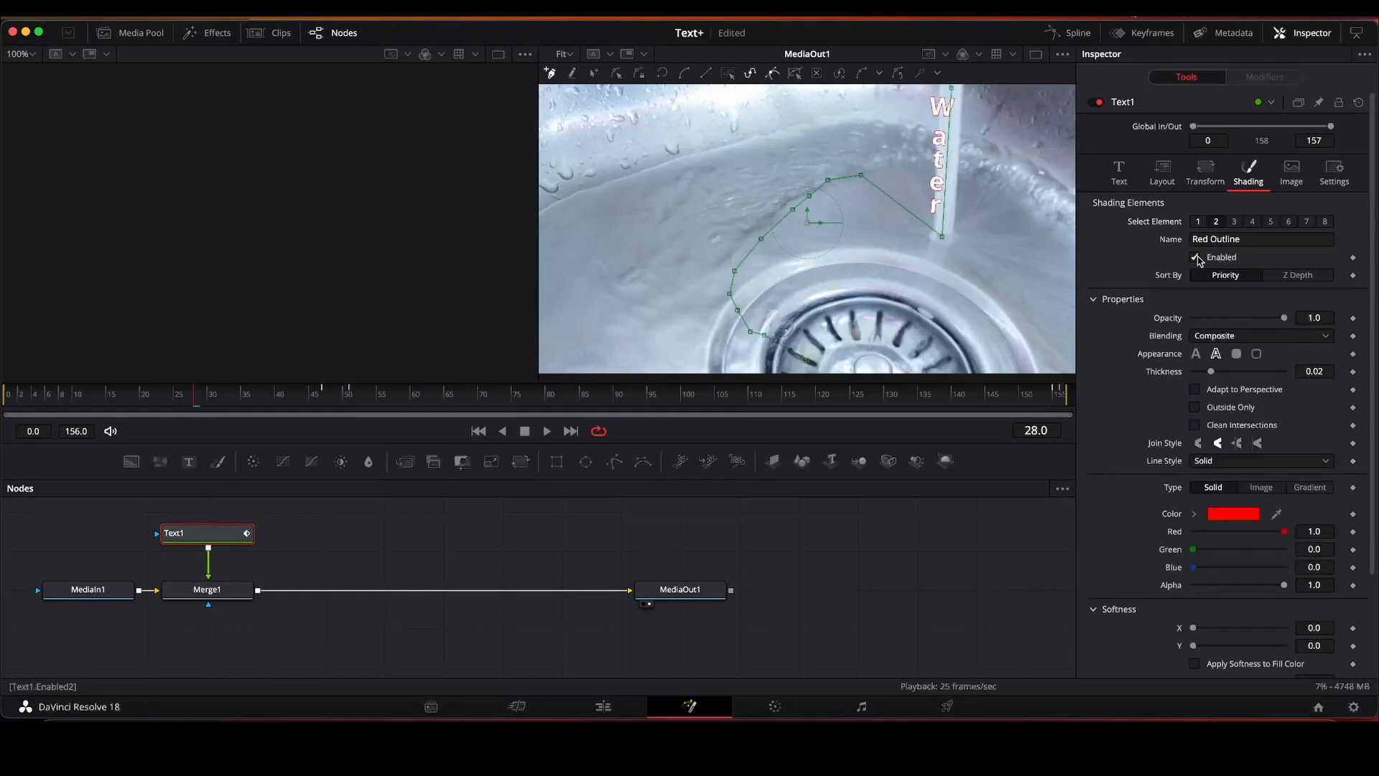
pyautogui.click(1229, 515)
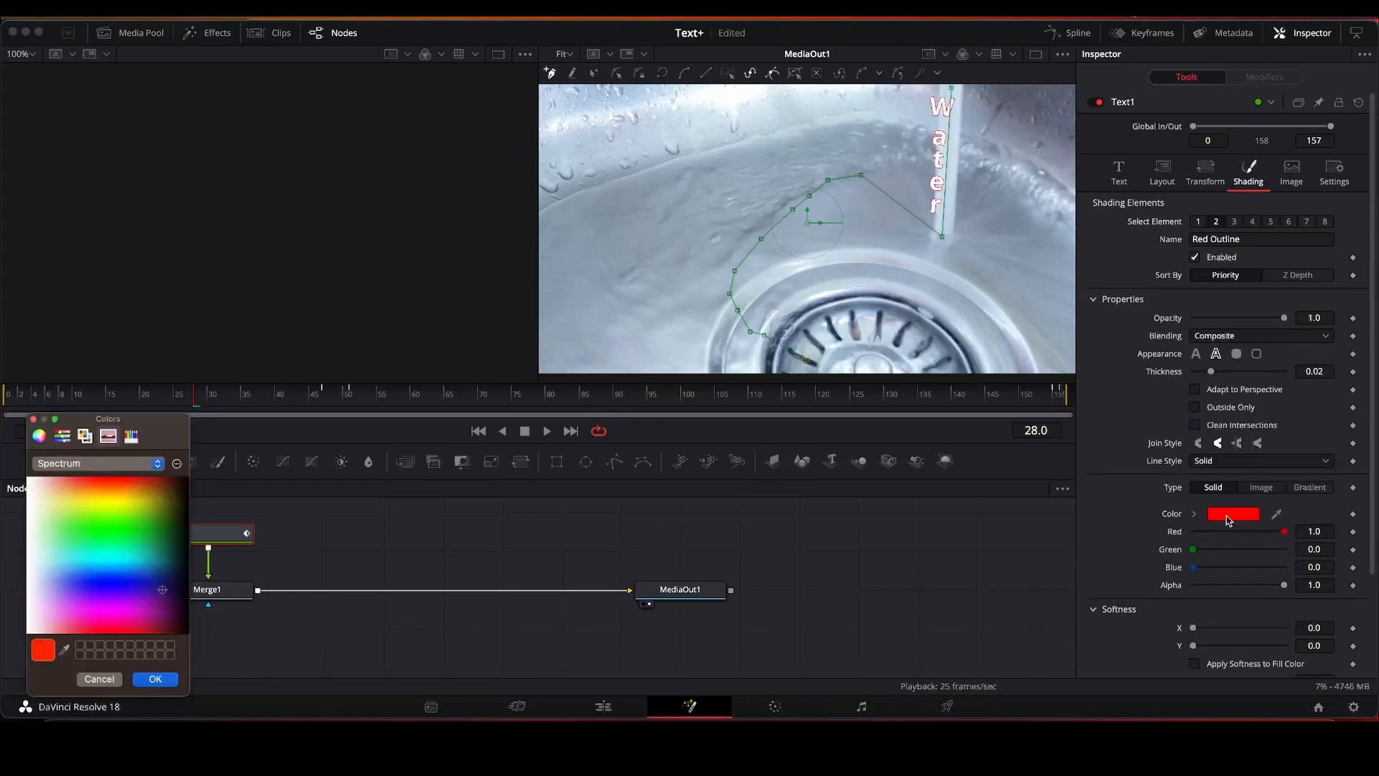
pyautogui.click(163, 591)
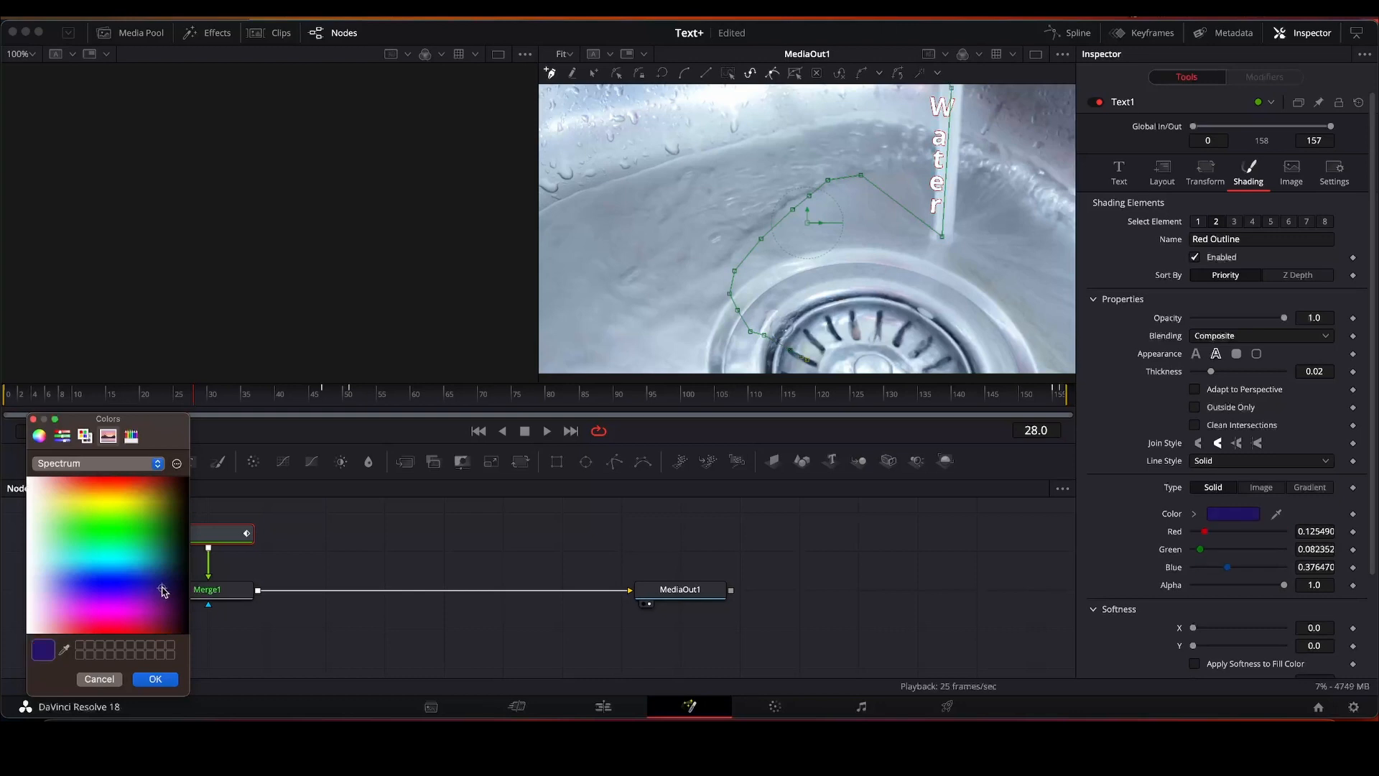
pyautogui.click(155, 681)
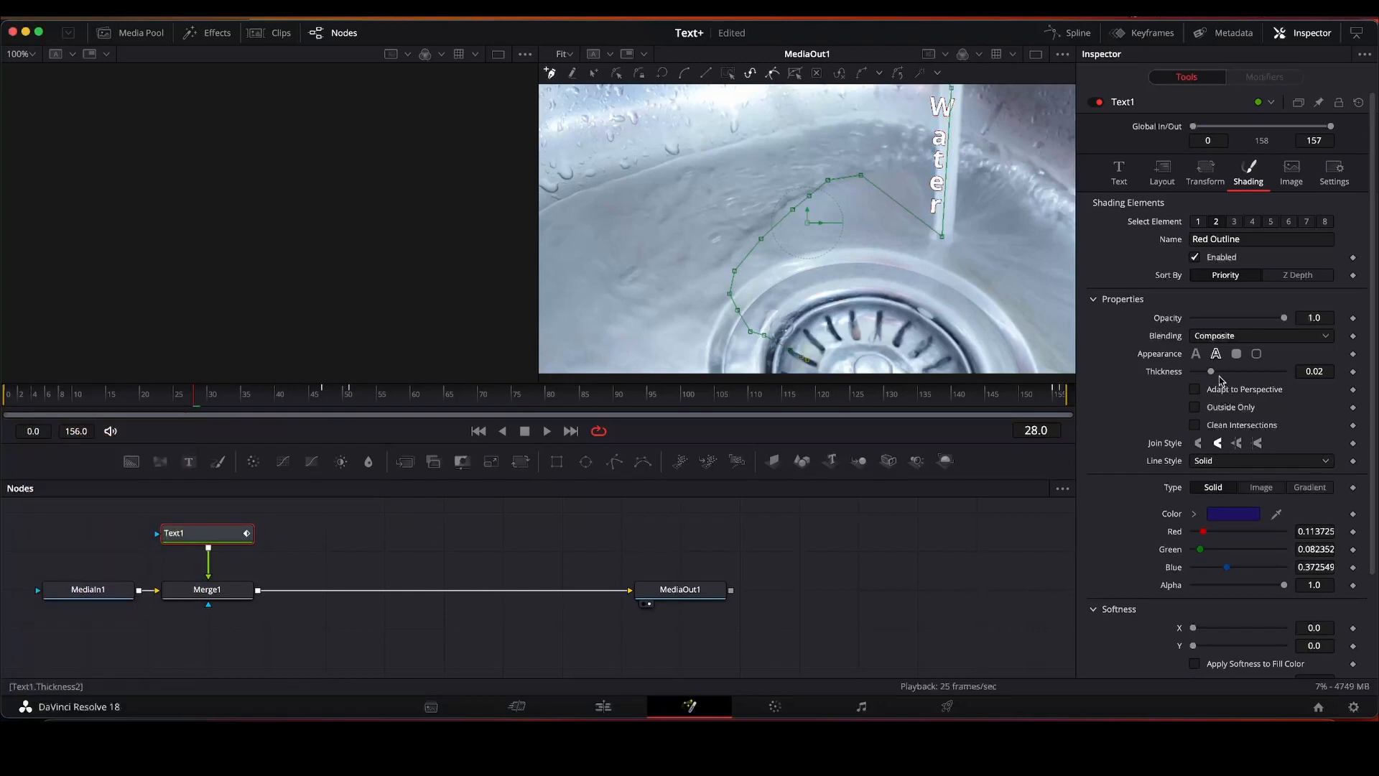
pyautogui.moveTo(1211, 373); pyautogui.dragTo(1281, 373)
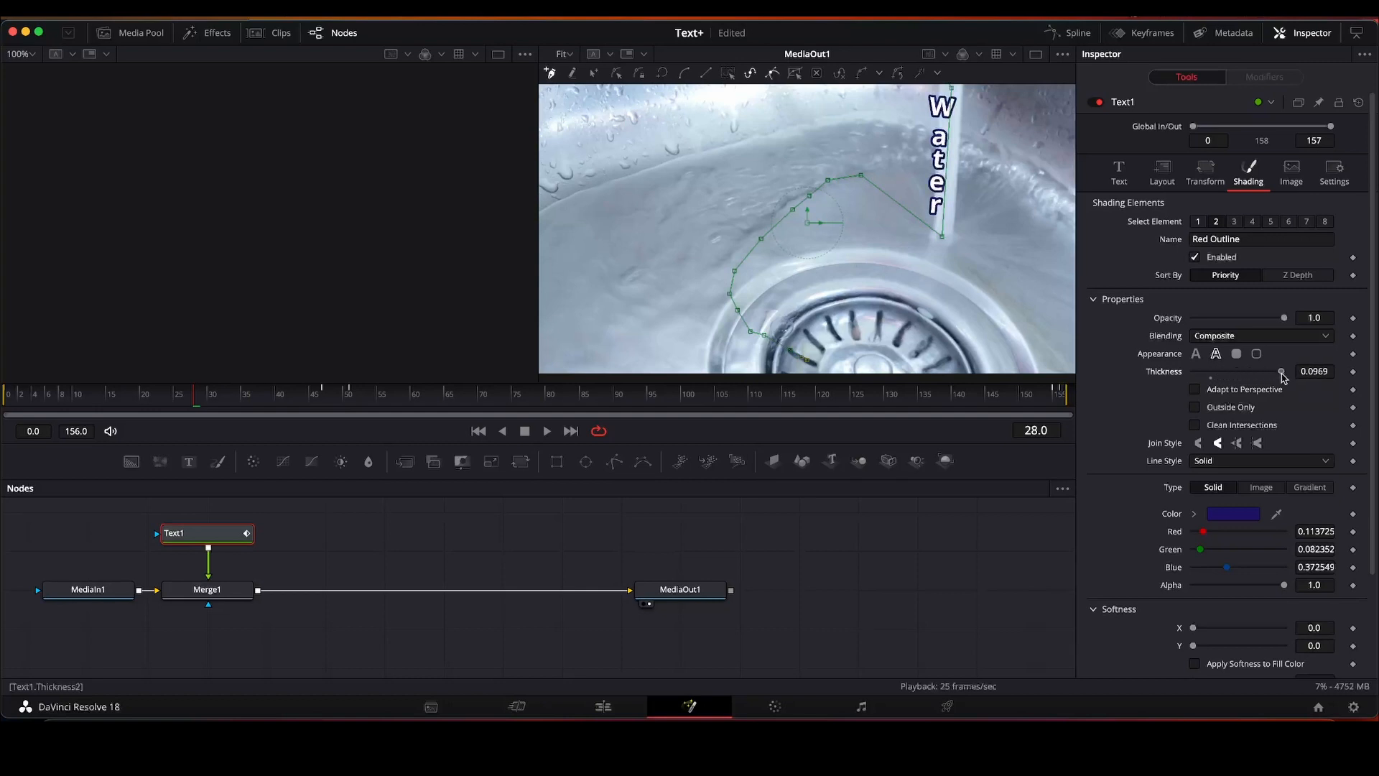
pyautogui.click(547, 431)
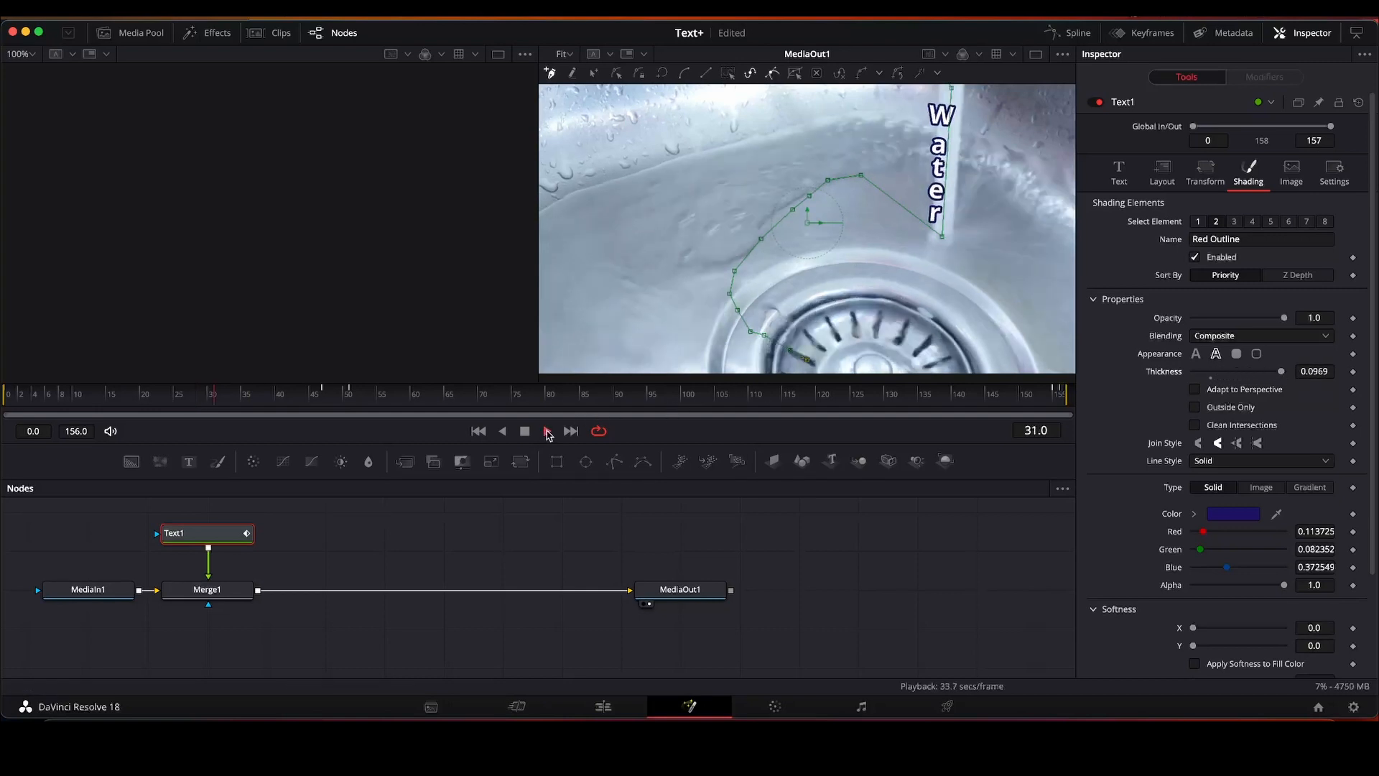